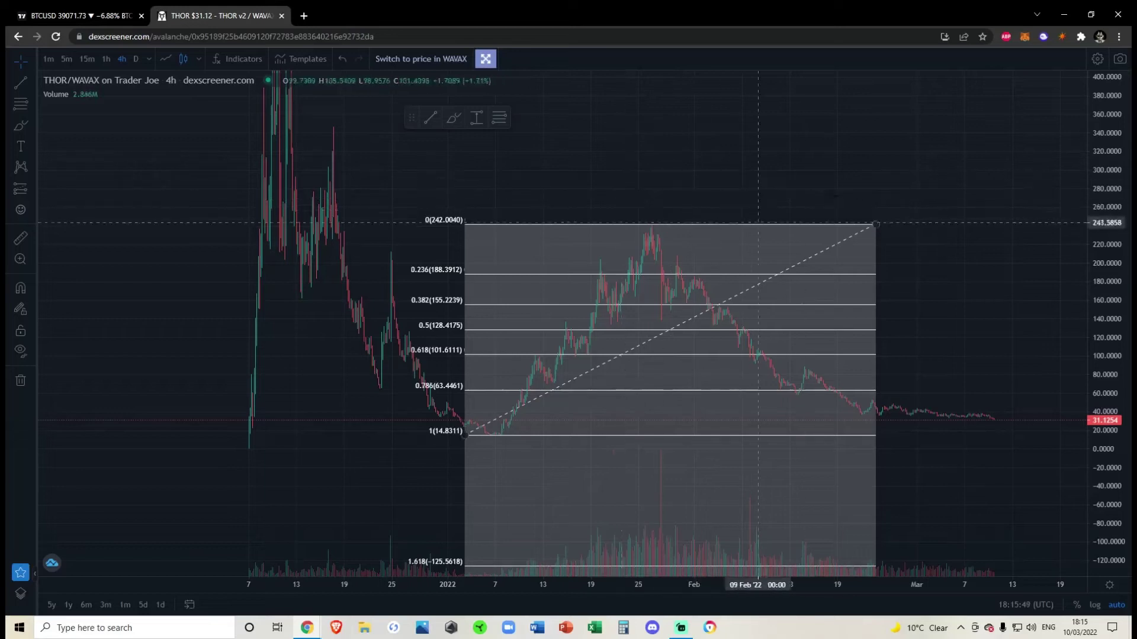
Examine the existing Fibonacci retracement on the 4-hour THOR/WAVAX chart against the January rally and the decline that follows it.
drag(758, 223, 748, 165)
scroll(749, 164, up, 2)
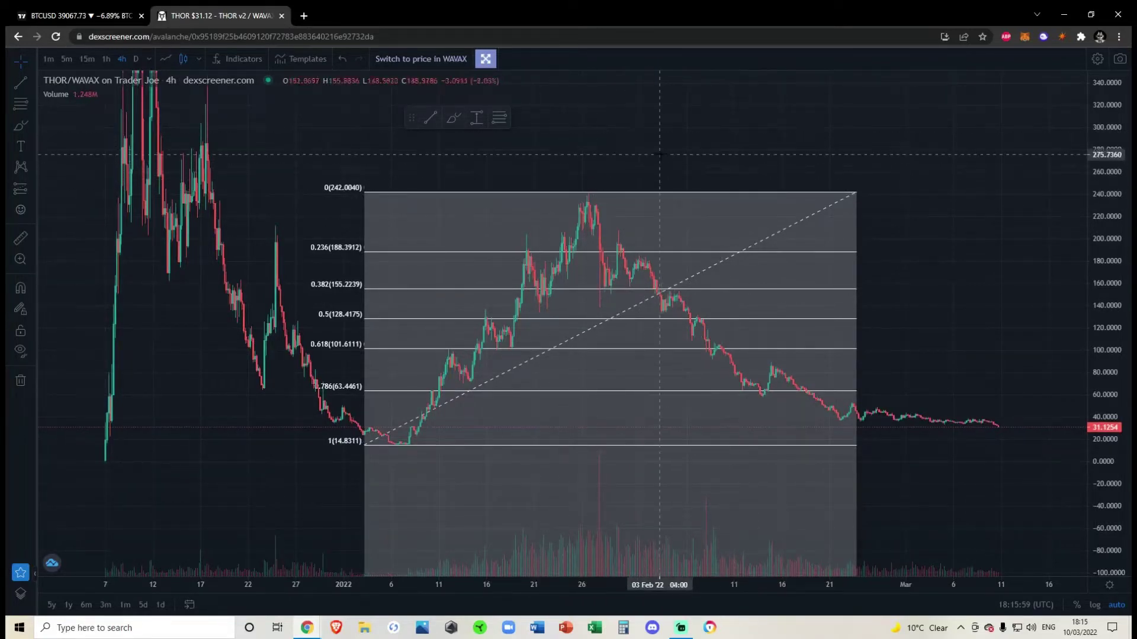
scroll(659, 154, down, 2)
scroll(706, 164, up, 2)
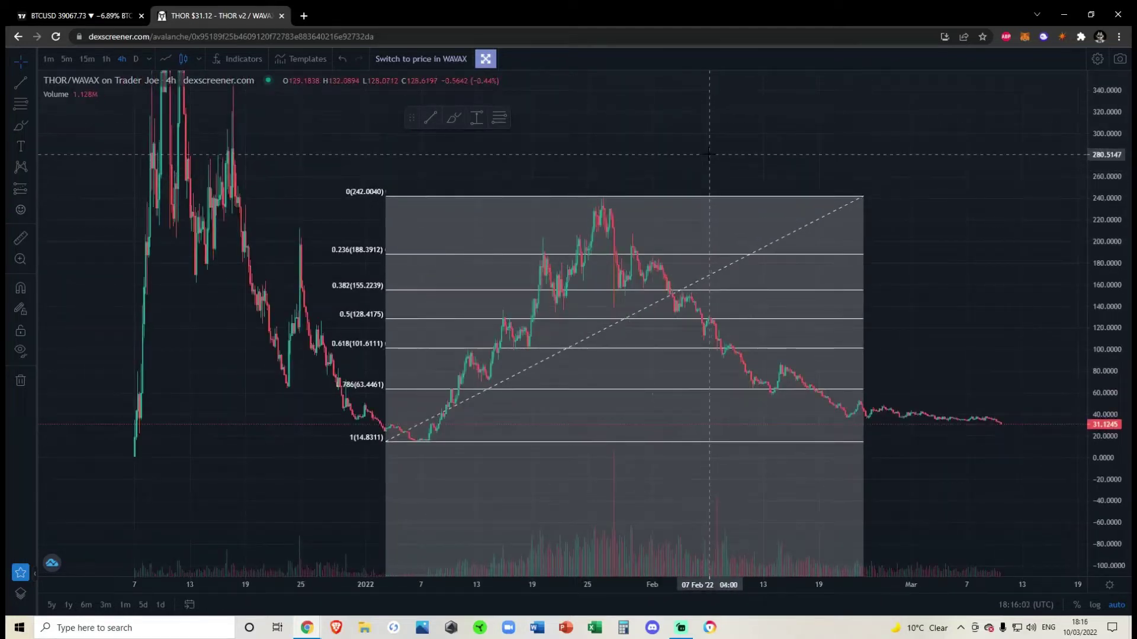
mouse_move(735, 148)
mouse_down()
mouse_move(733, 134)
mouse_move(821, 154)
mouse_up()
scroll(740, 145, up, 1)
scroll(821, 154, down, 2)
scroll(821, 154, down, 1)
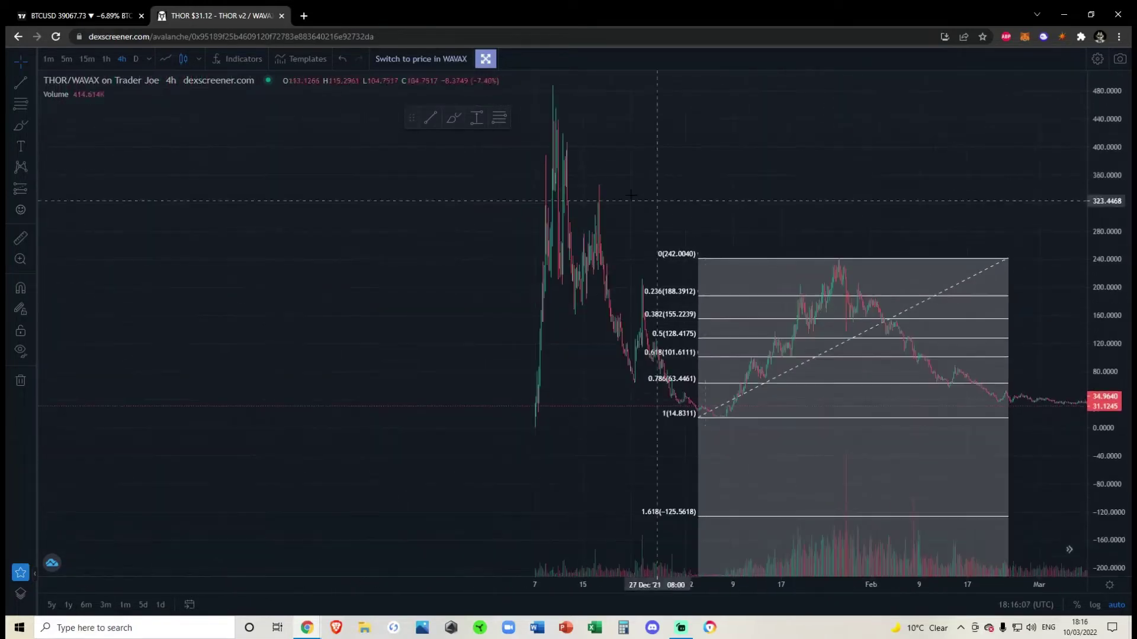
Try a downward Fibonacci retracement from the December peak at about 488.79 to the January low at about 14.47, and delete it.
mouse_move(836, 175)
mouse_down()
mouse_move(736, 203)
mouse_move(732, 225)
mouse_up()
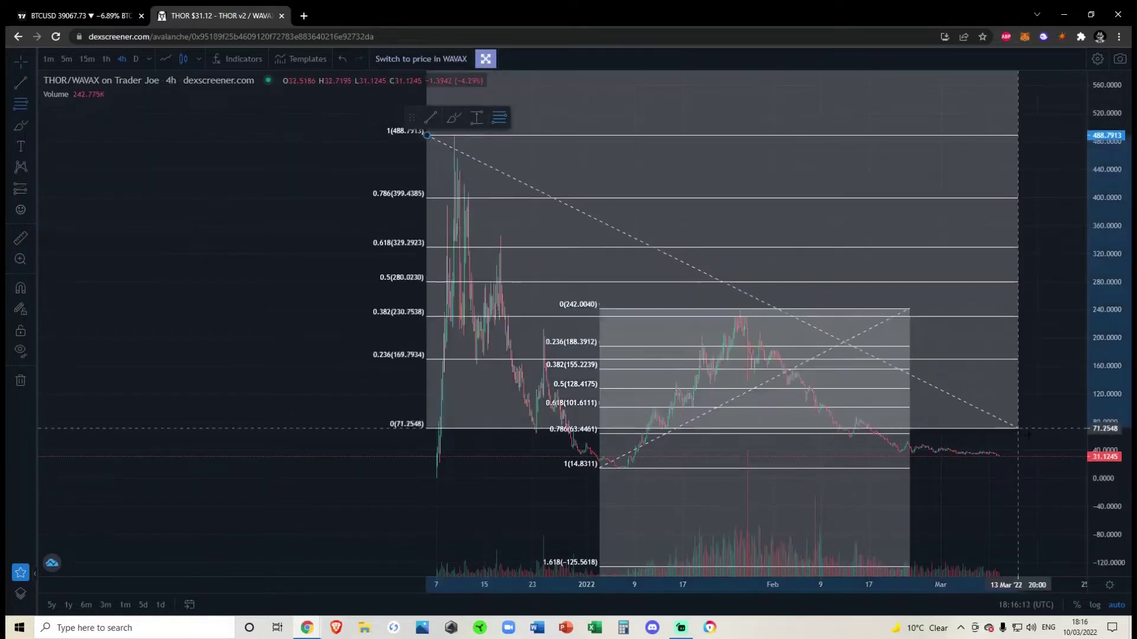
click(1046, 469)
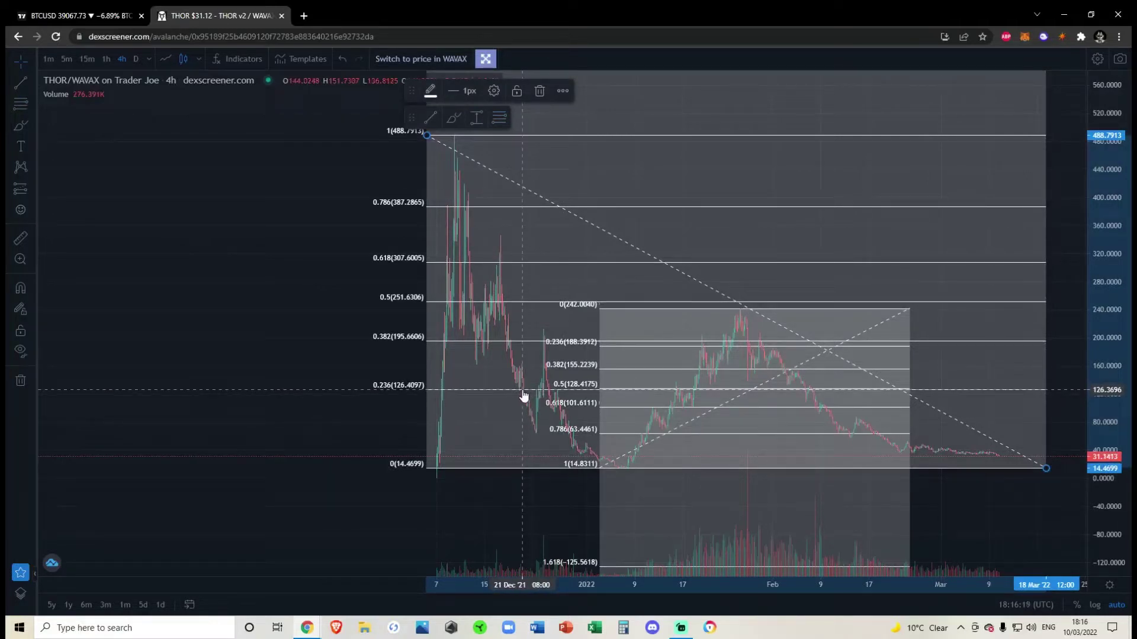
key(Delete)
Draw a second Fibonacci retracement over the January rally, from about 22.73 on 5 January up to the peak level at about 242.06.
scroll(622, 273, up, 3)
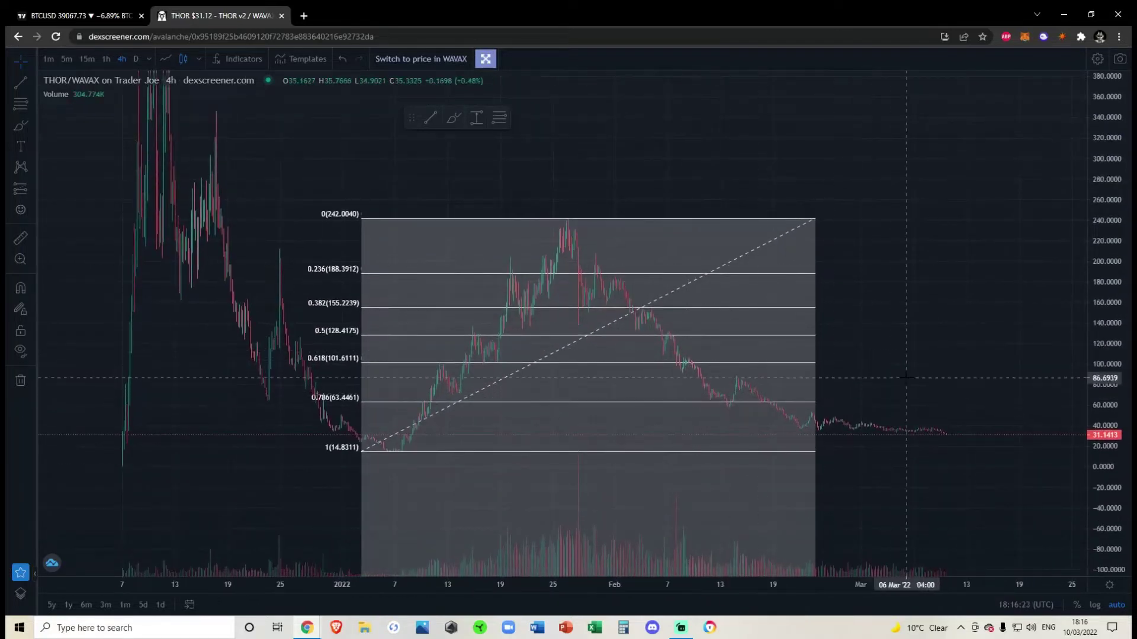
drag(878, 389, 890, 344)
scroll(887, 337, up, 2)
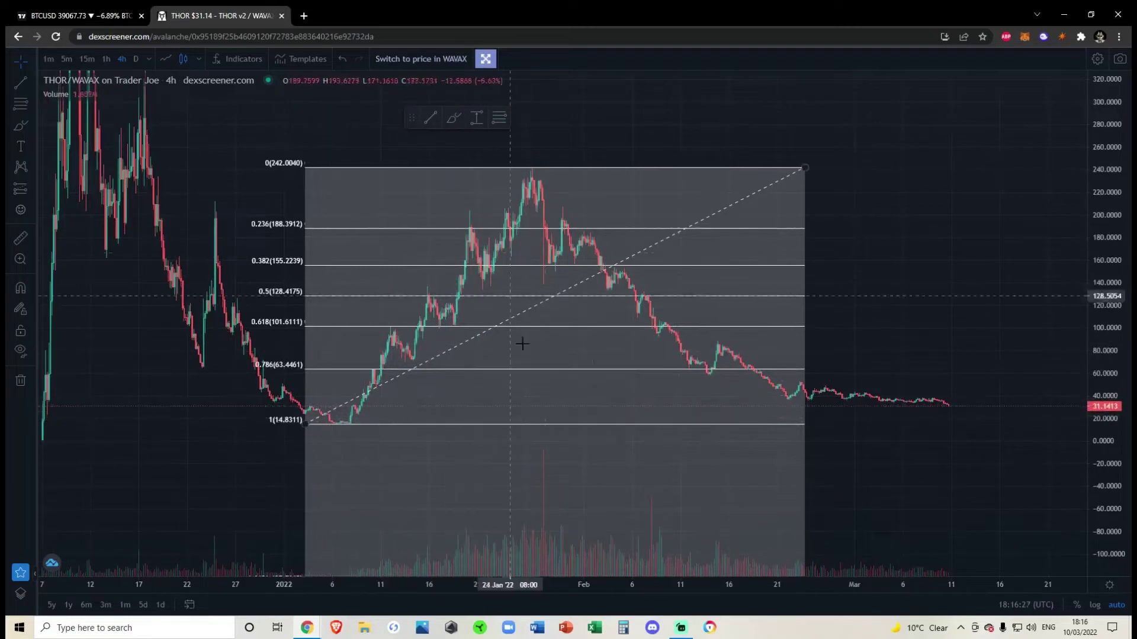
drag(944, 297, 929, 286)
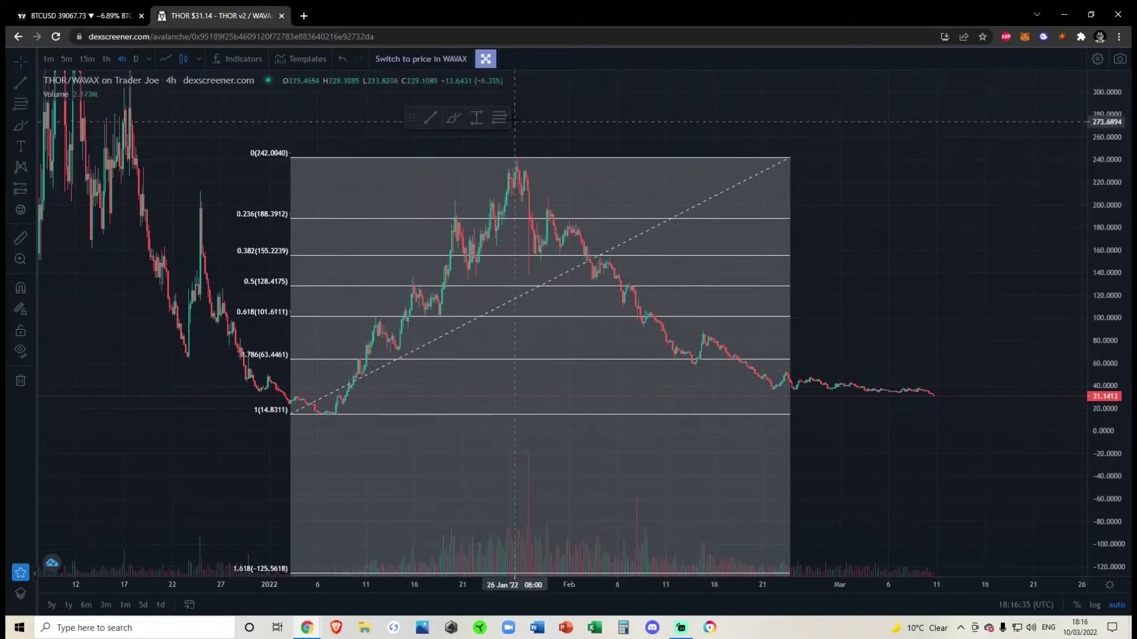
click(499, 118)
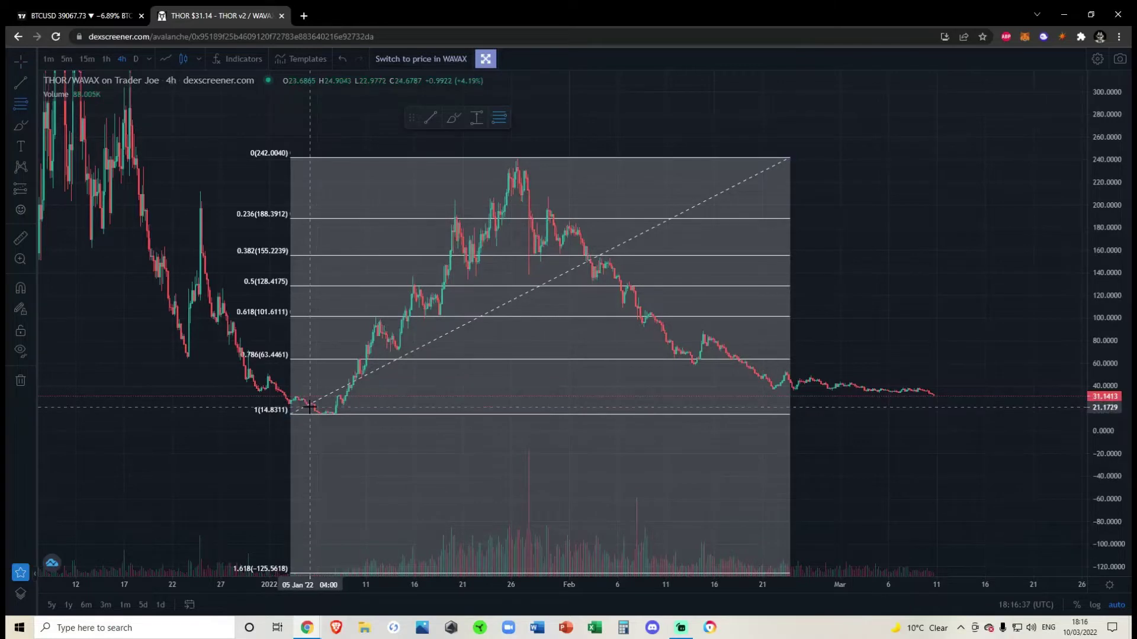
click(310, 407)
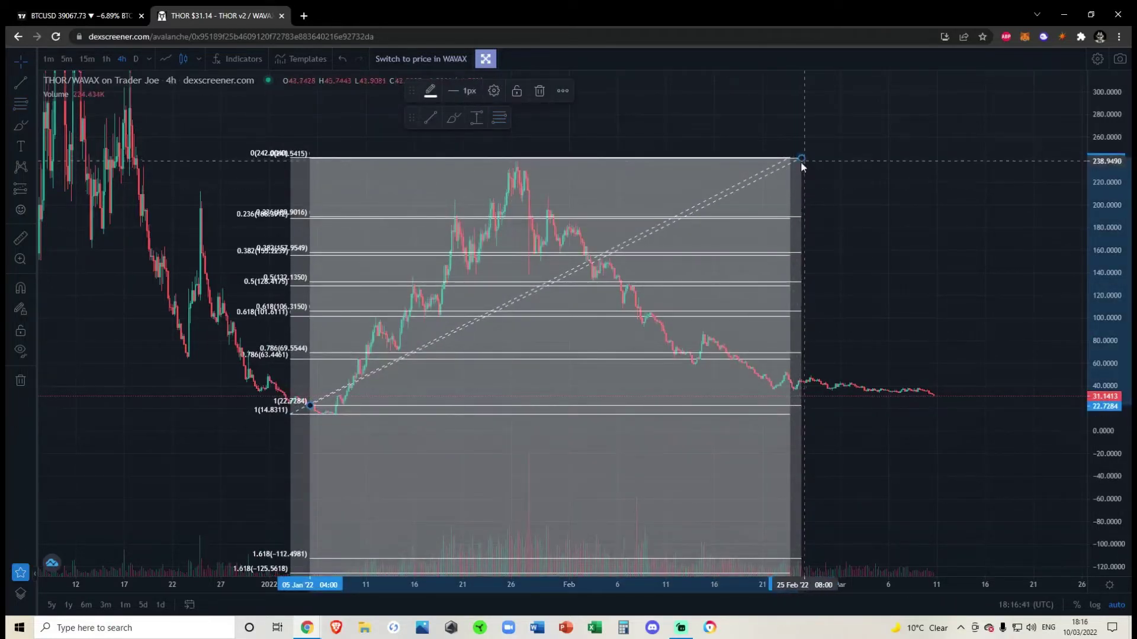
drag(801, 159, 803, 157)
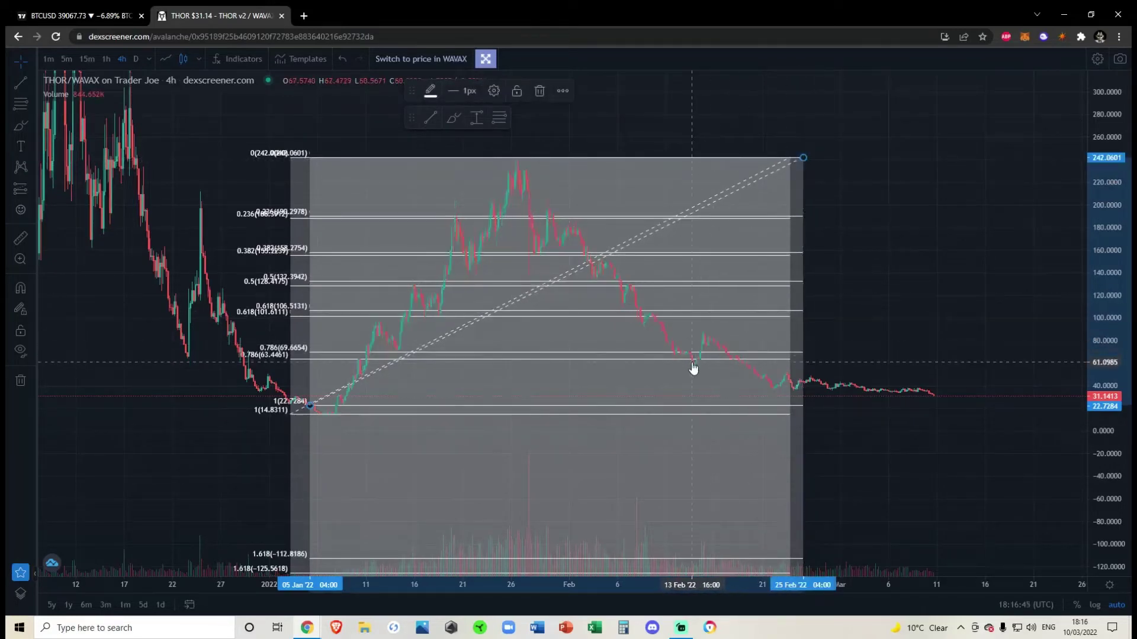
Try a Fibonacci retracement from the launch low at about 0.25 up to the December high at about 486.05, and delete it.
scroll(432, 397, down, 3)
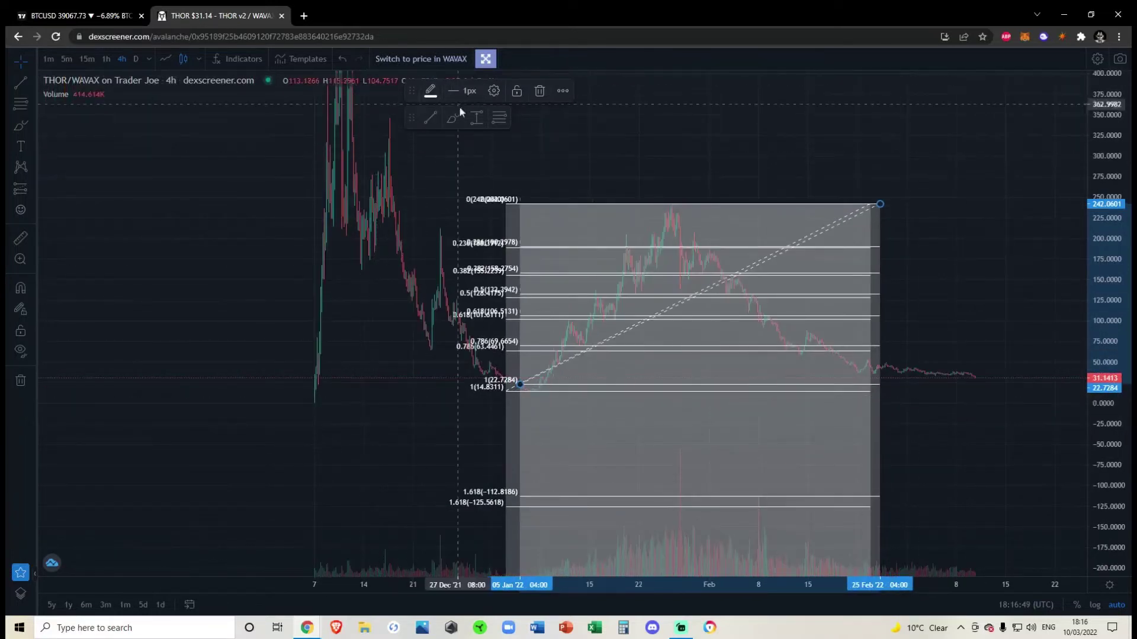
click(299, 355)
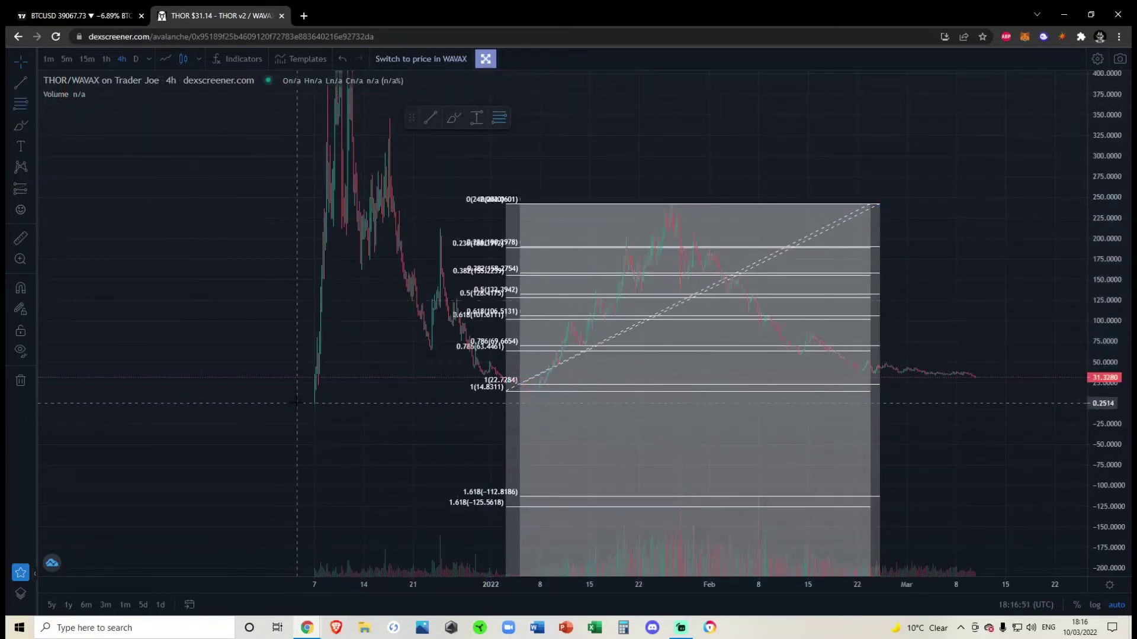
mouse_move(296, 402)
mouse_down()
mouse_move(665, 204)
mouse_move(989, 204)
mouse_move(880, 124)
mouse_move(594, 121)
mouse_move(673, 198)
mouse_move(690, 261)
mouse_move(715, 139)
mouse_up()
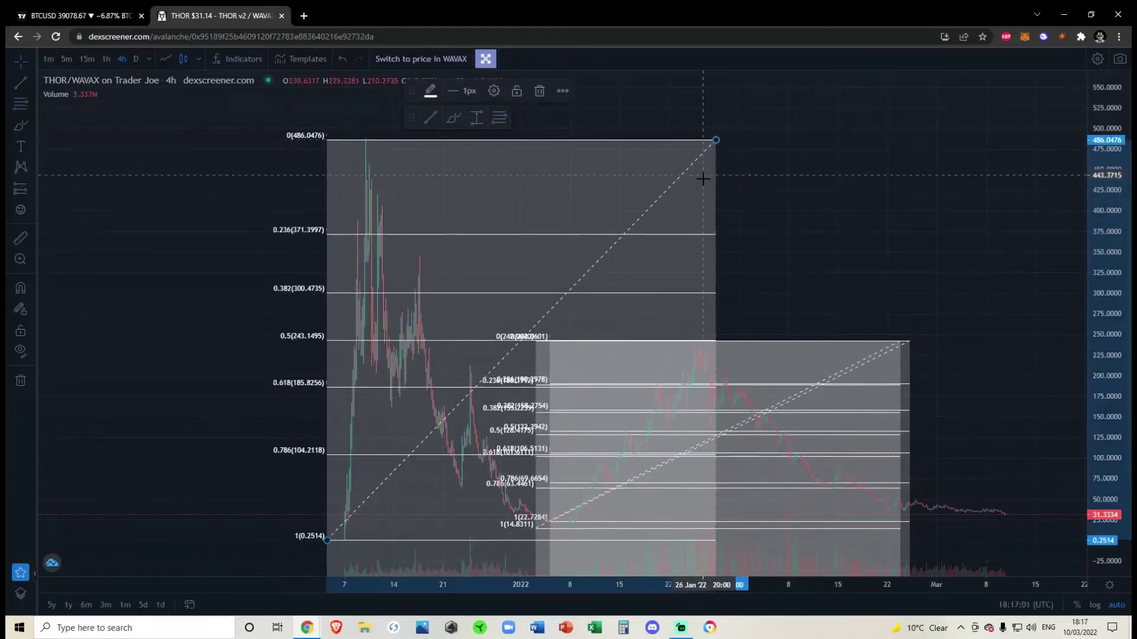
key(Delete)
Place two horizontal lines at the bases of the two Fibonacci retracements, at about 22.55 and about 14.19.
scroll(806, 304, up, 4)
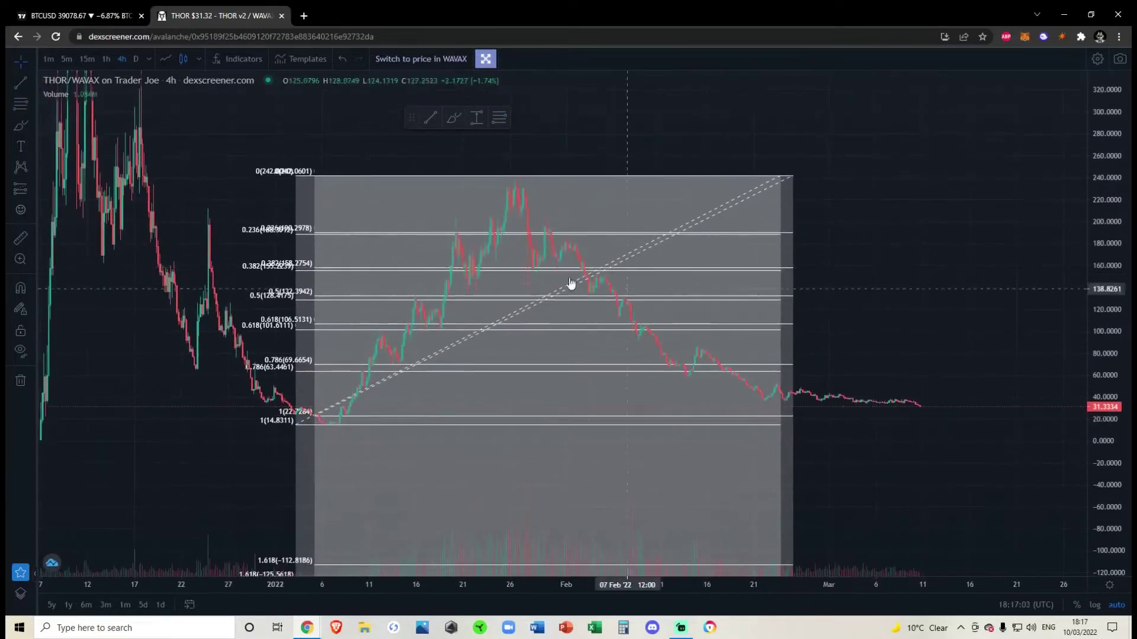
drag(846, 323, 868, 314)
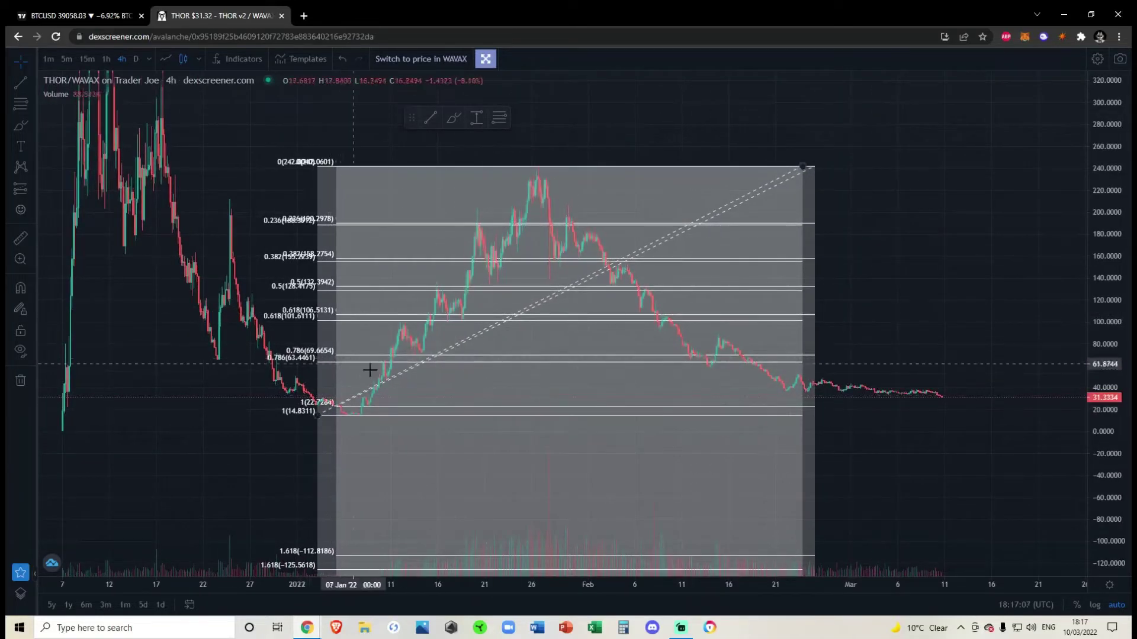
mouse_move(910, 359)
mouse_down()
mouse_move(901, 332)
mouse_move(840, 300)
mouse_up()
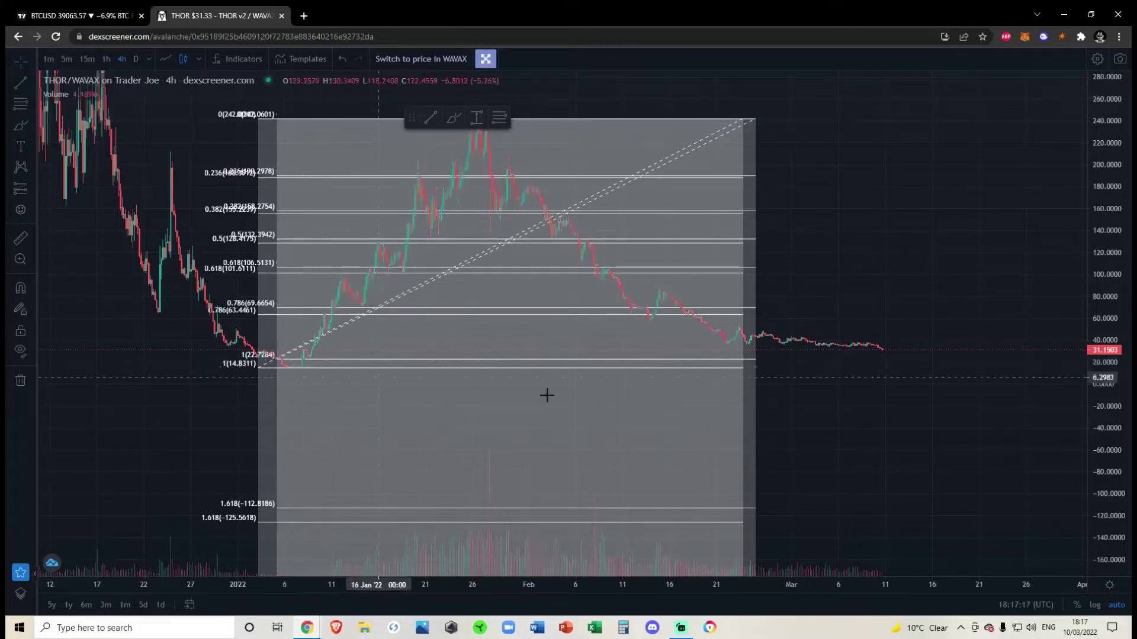
scroll(545, 393, up, 5)
scroll(715, 299, down, 4)
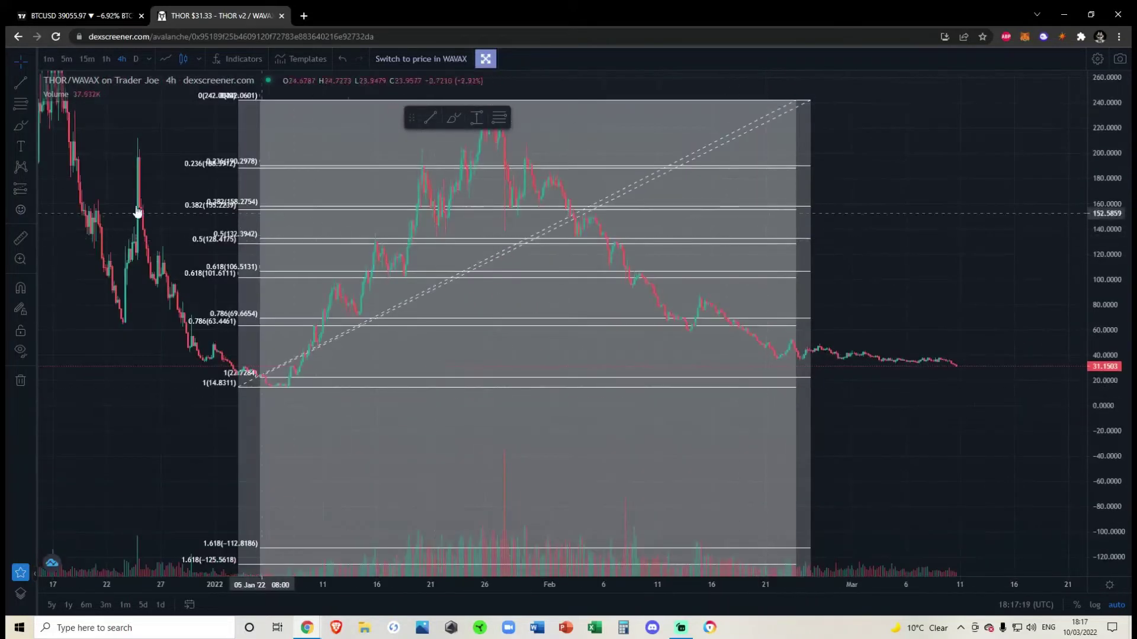
click(33, 105)
click(33, 84)
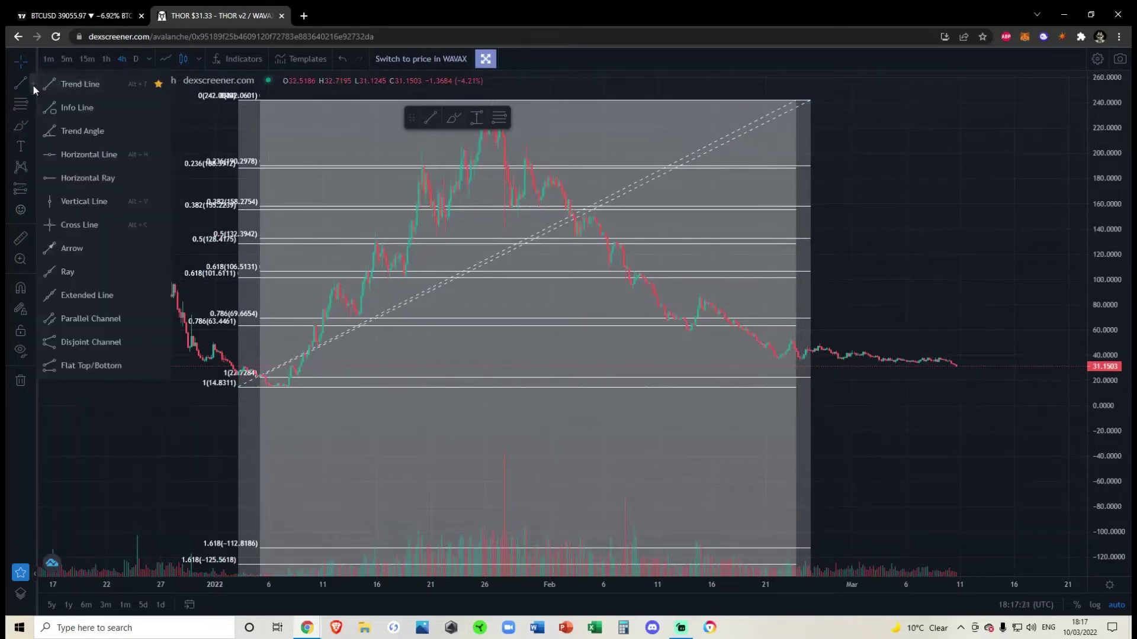
click(83, 157)
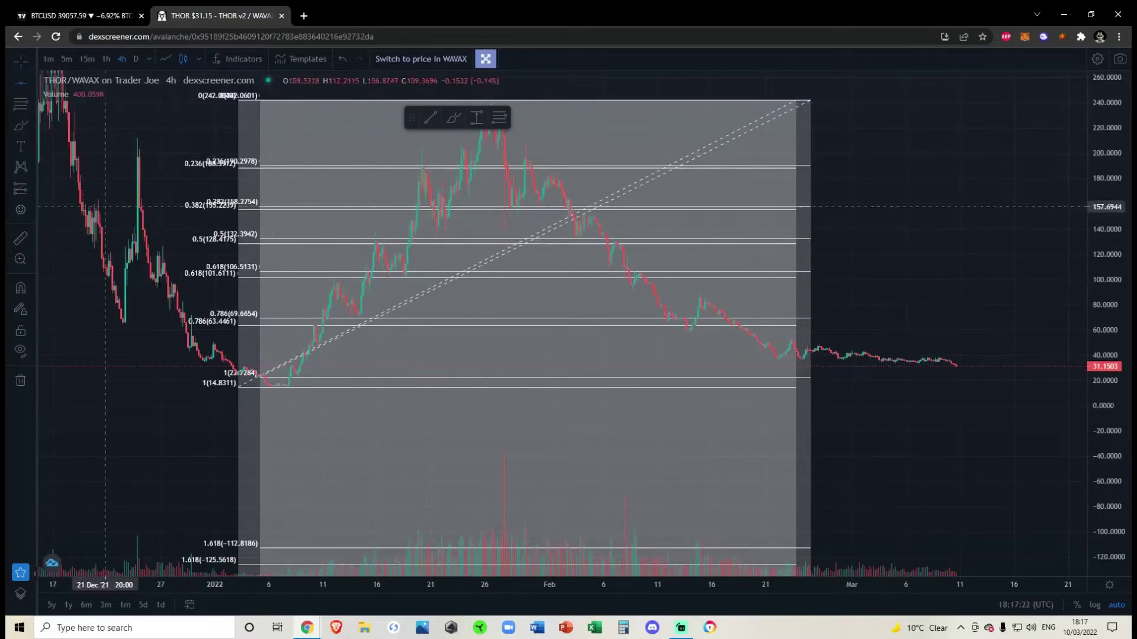
click(261, 378)
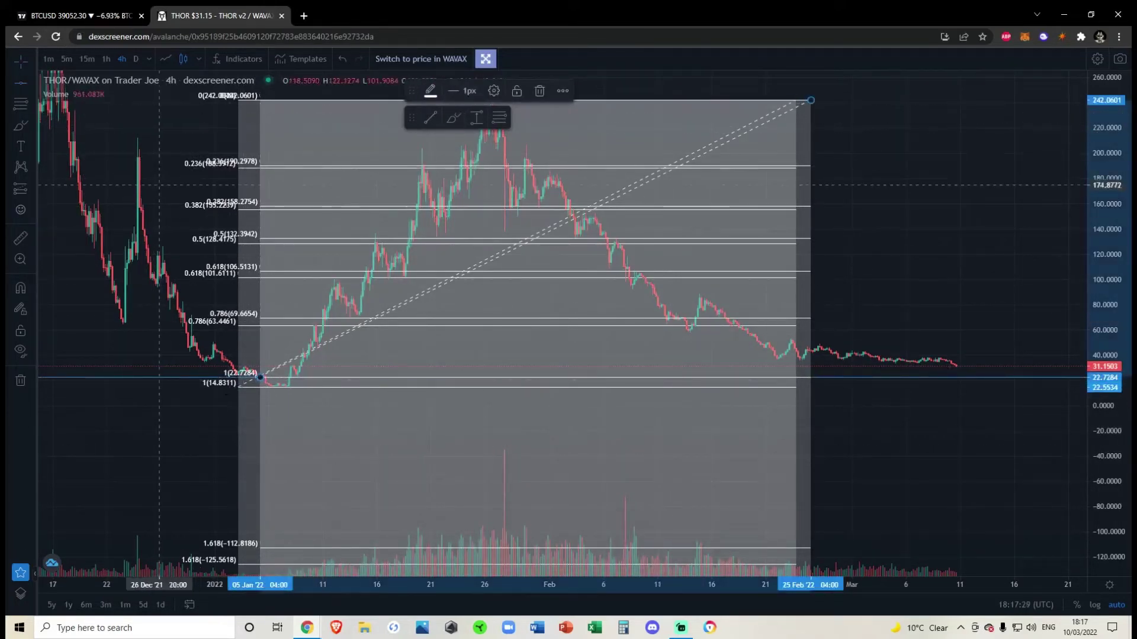
click(35, 88)
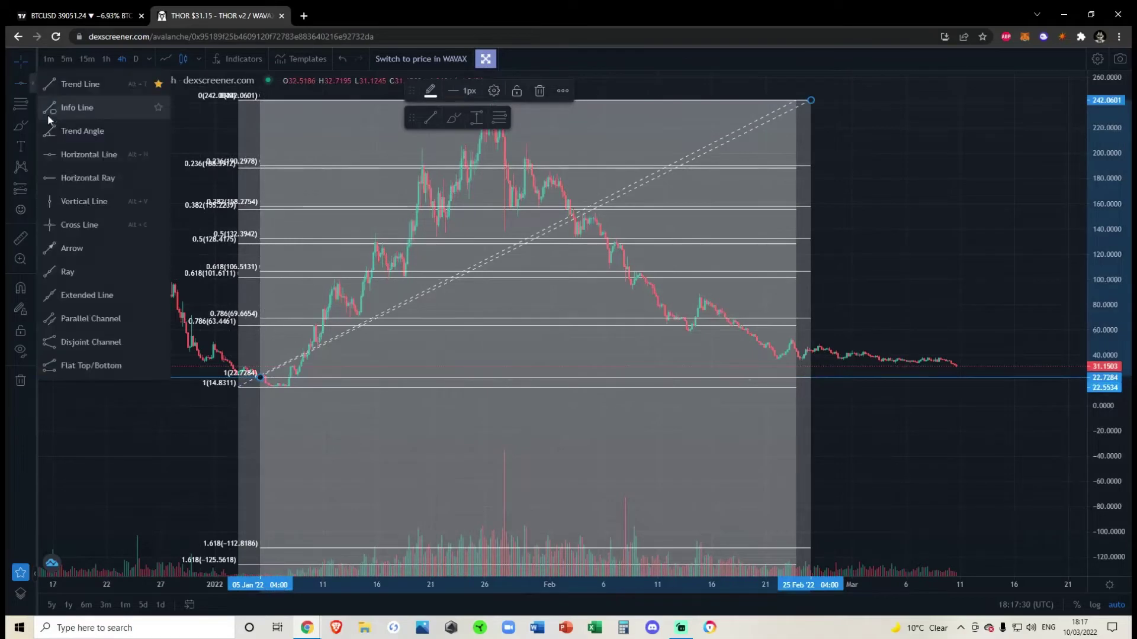
click(86, 154)
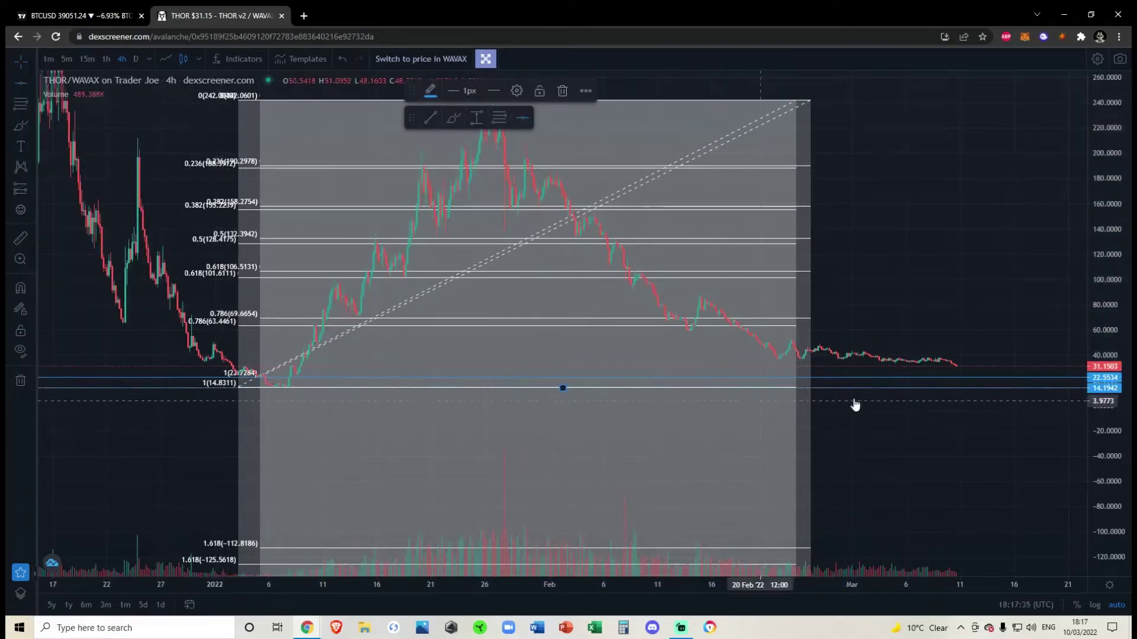
Examine the launch low and the most recent March candles against the two horizontal support lines.
scroll(935, 426, down, 3)
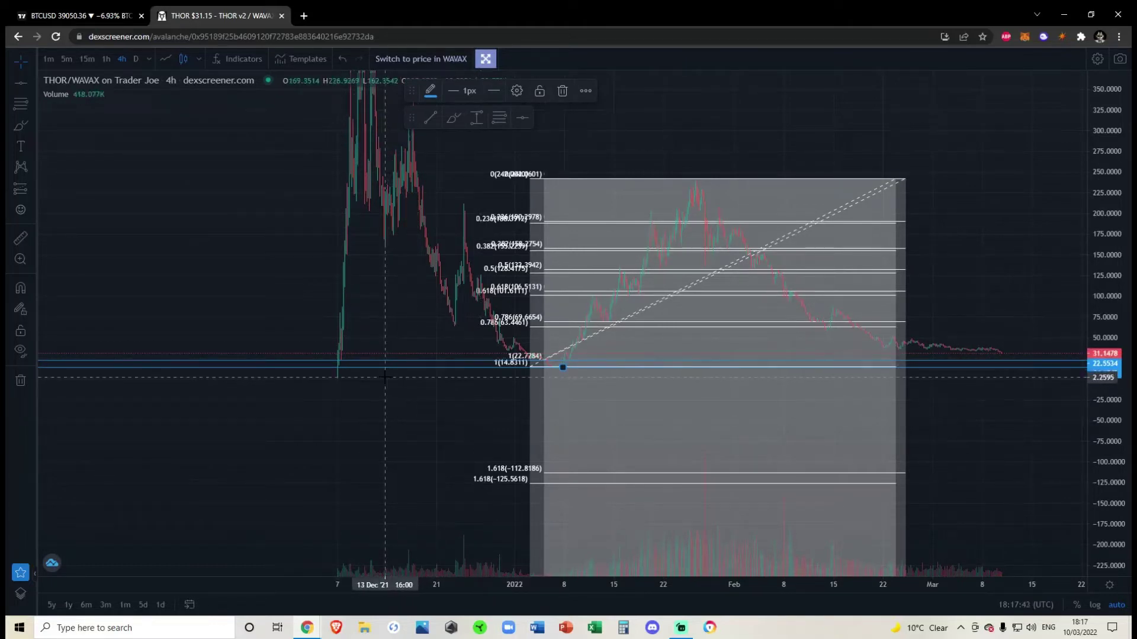
scroll(383, 379, up, 5)
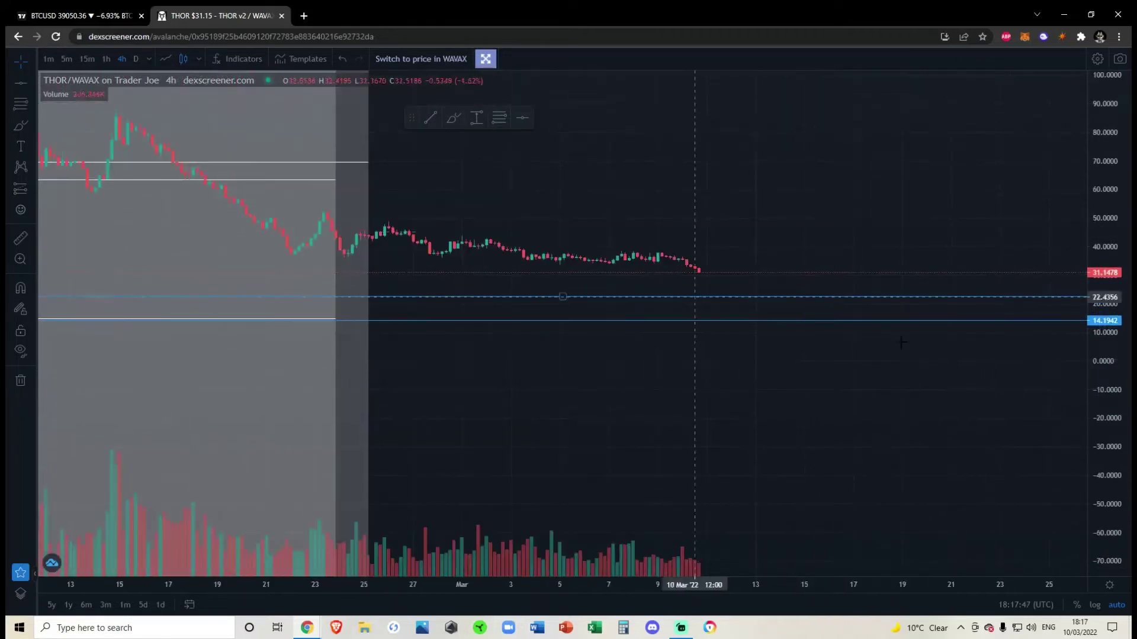
scroll(697, 355, up, 2)
scroll(1111, 323, down, 5)
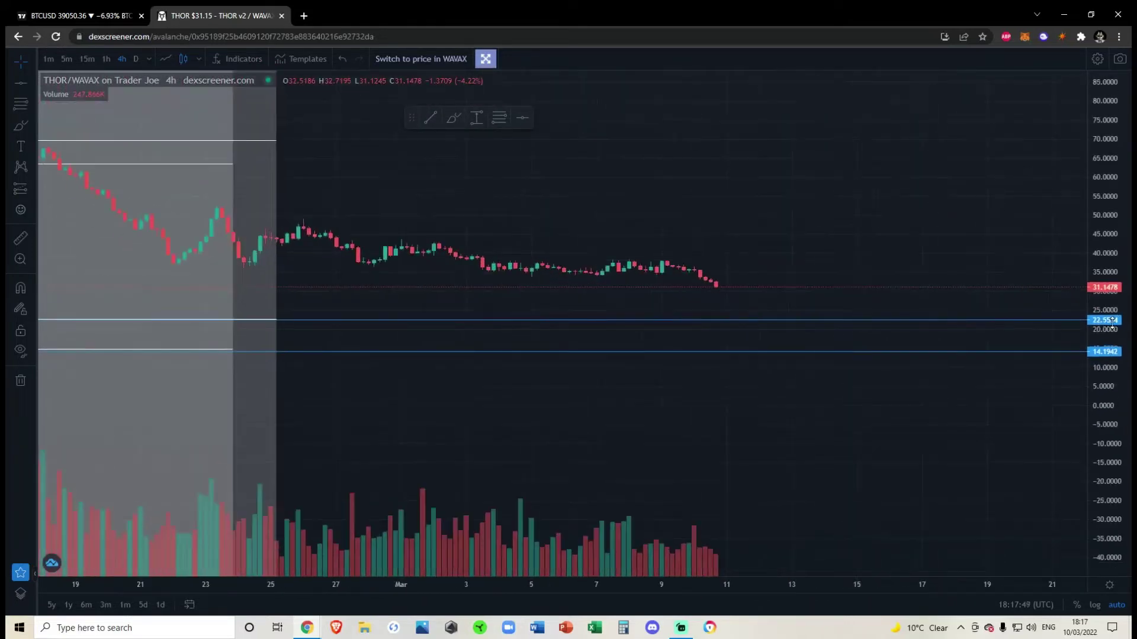
mouse_move(844, 280)
mouse_down()
mouse_move(817, 259)
mouse_move(747, 272)
mouse_move(850, 388)
mouse_move(680, 254)
mouse_move(600, 219)
mouse_move(735, 340)
mouse_move(847, 417)
mouse_move(771, 381)
mouse_move(753, 260)
mouse_move(662, 241)
mouse_move(682, 300)
mouse_move(978, 296)
mouse_move(951, 305)
mouse_up()
scroll(977, 296, down, 3)
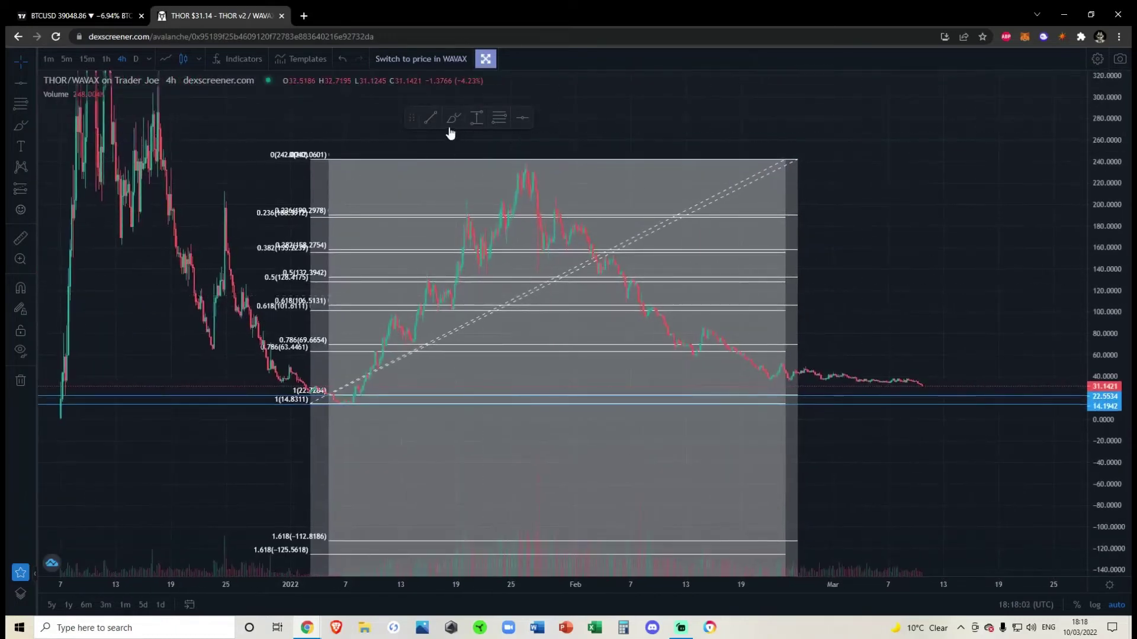
Try a descending trend line from the 26 January peak at about 242.76 along the falling price to 10 March, and delete it.
click(430, 118)
click(525, 159)
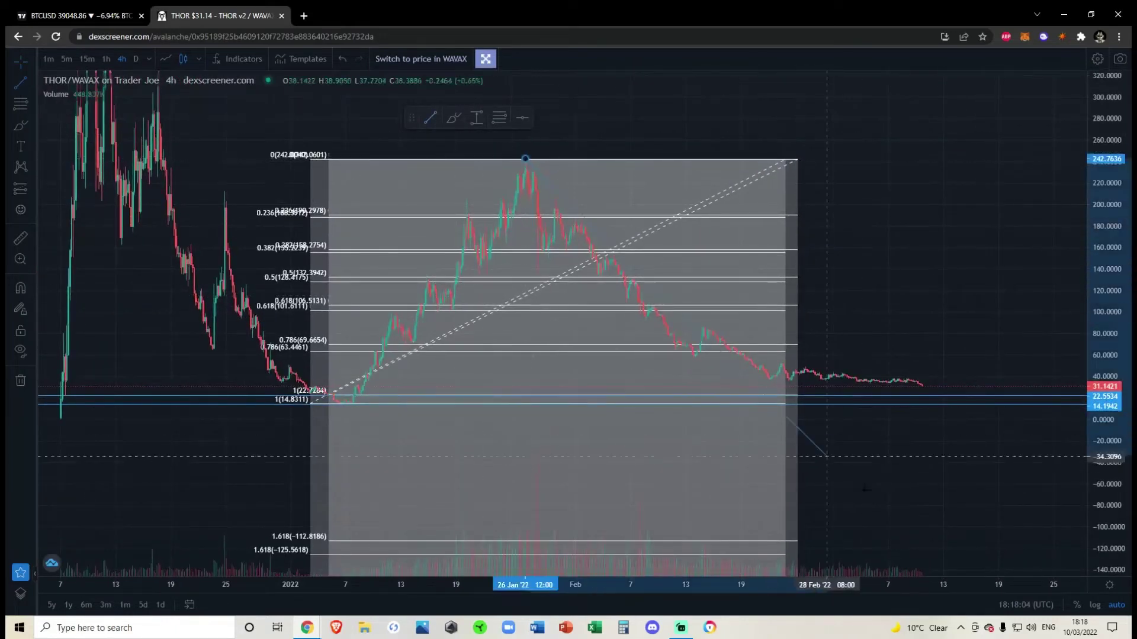
click(918, 503)
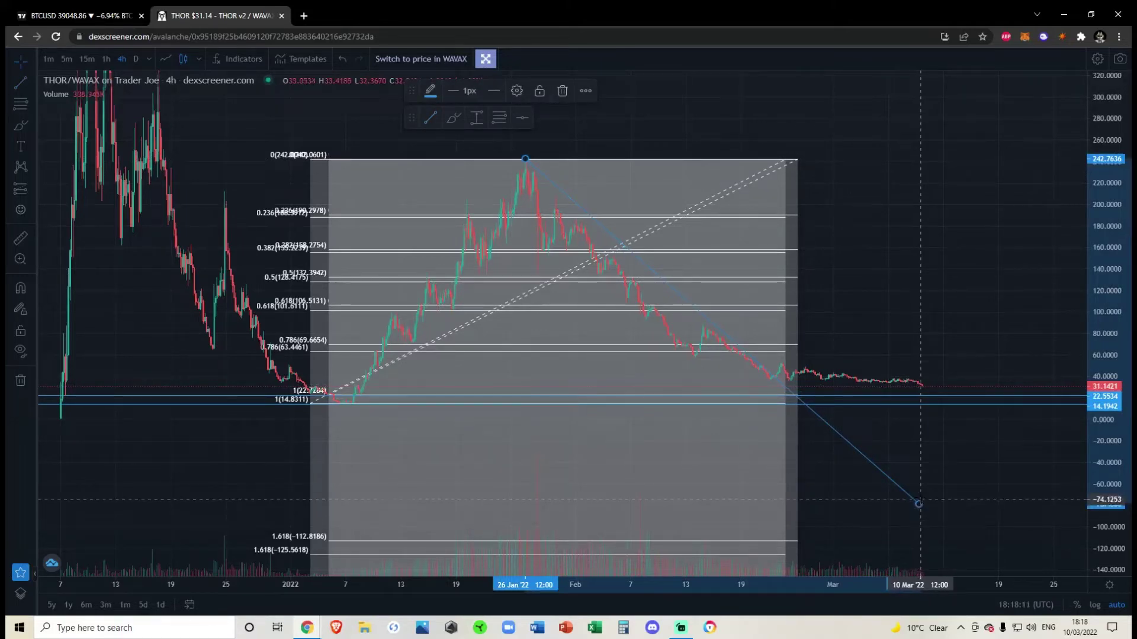
key(Delete)
Leave the full-screen chart to view the pair's details and recent trades, and return to full screen to review the whole price history.
scroll(819, 355, up, 2)
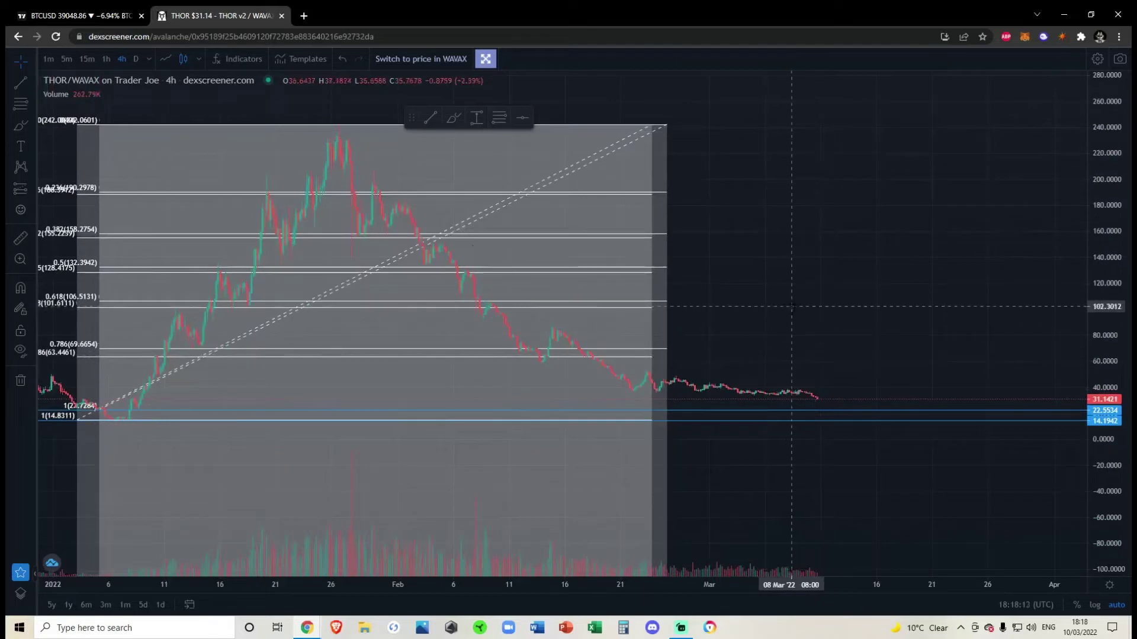
scroll(812, 353, up, 1)
scroll(819, 349, down, 2)
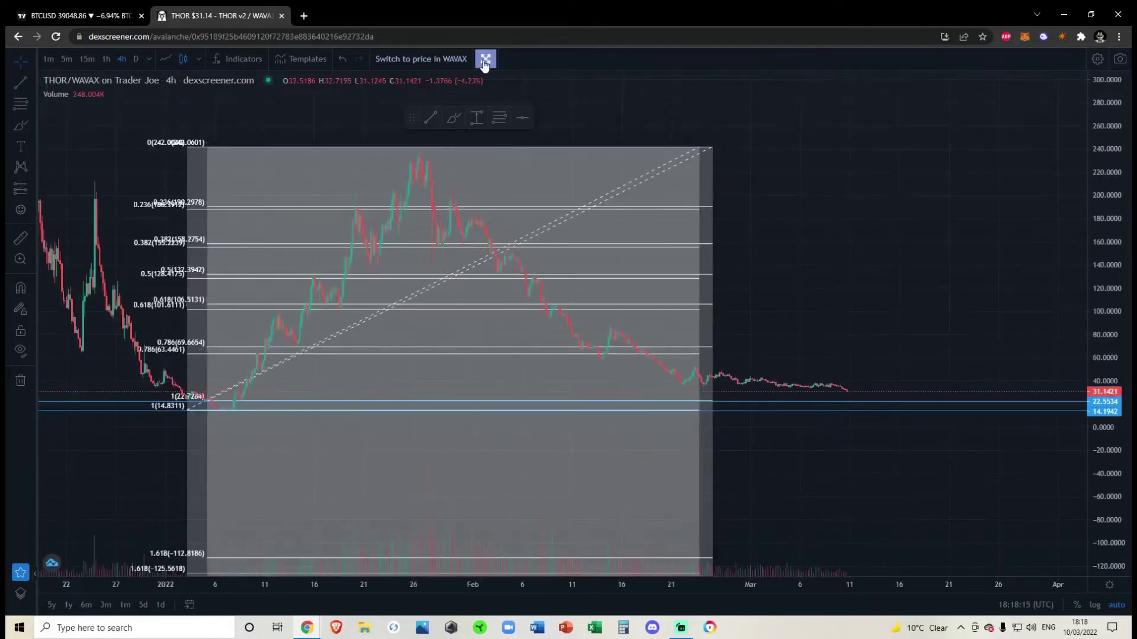
click(484, 59)
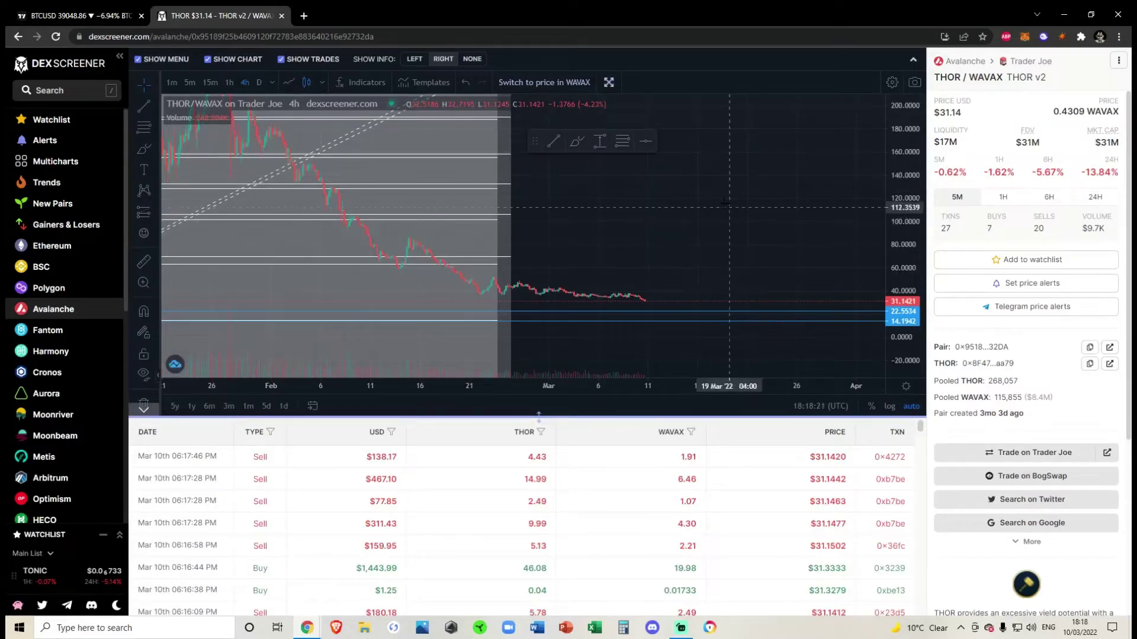
click(609, 83)
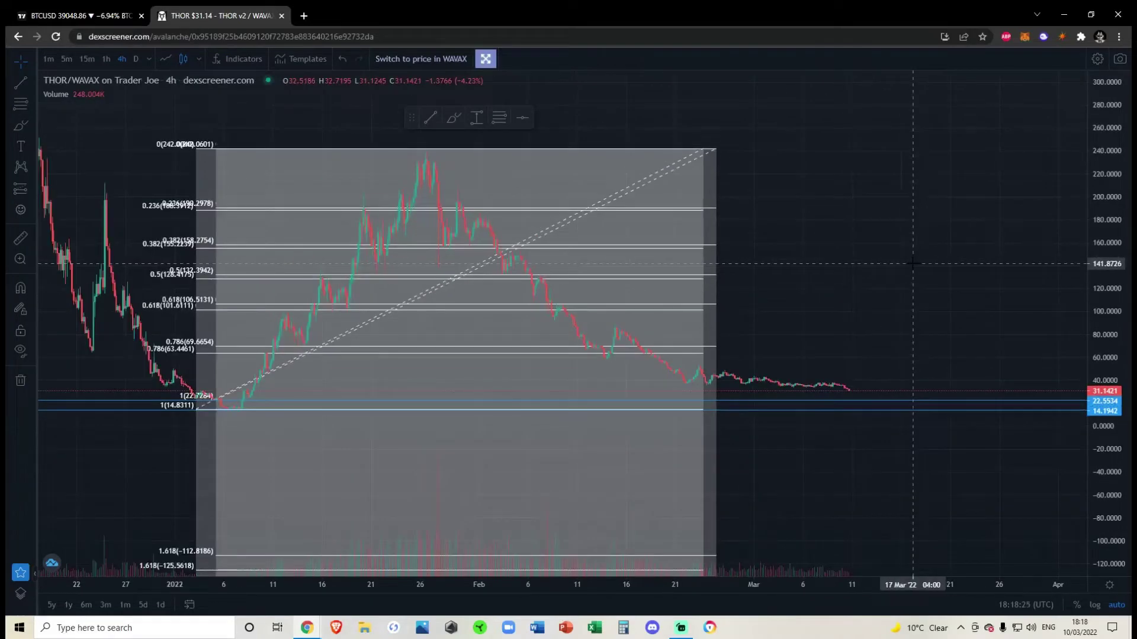
scroll(965, 344, down, 3)
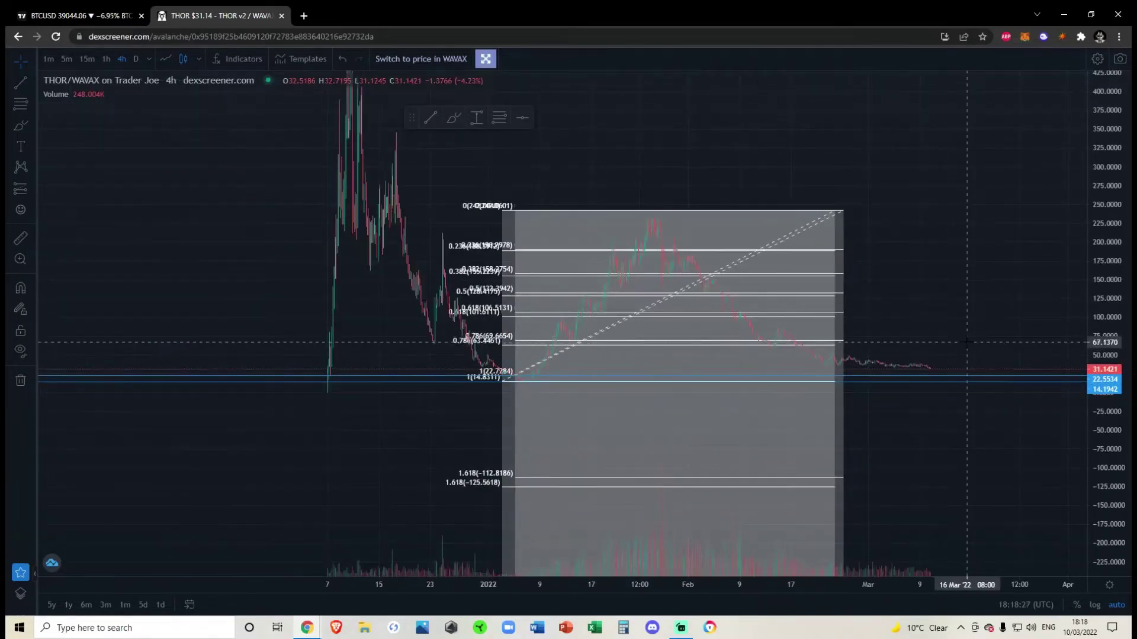
scroll(789, 373, down, 2)
scroll(888, 356, up, 4)
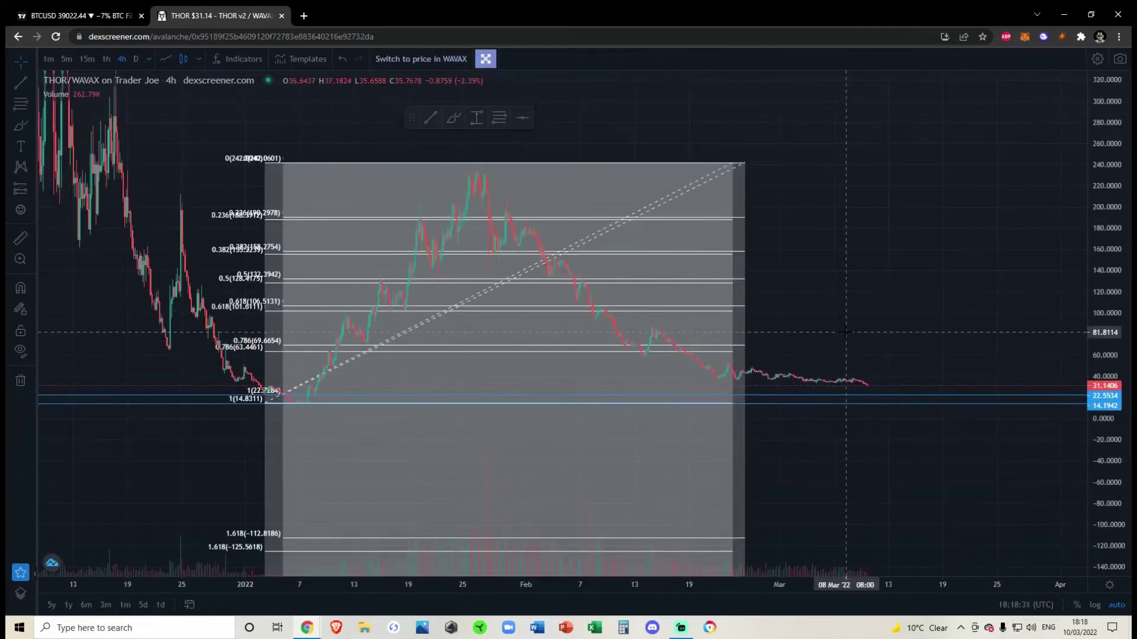
Move the floating drawing toolbar clear of the Fibonacci retracements, into the empty chart area above the March candles.
scroll(855, 334, up, 3)
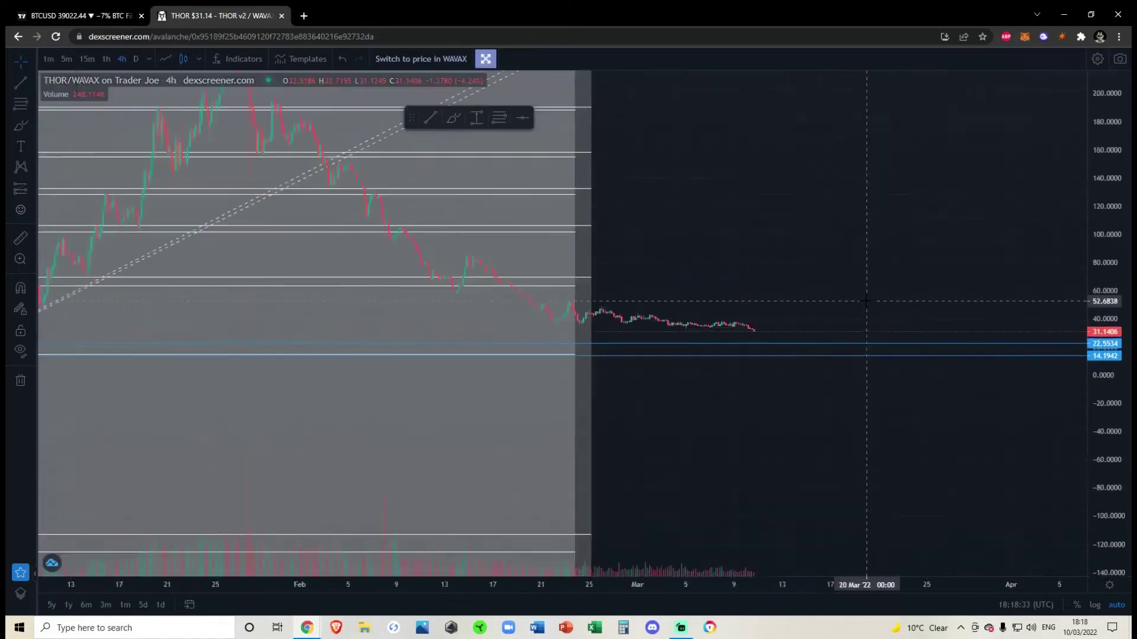
scroll(827, 282, down, 3)
scroll(984, 310, down, 2)
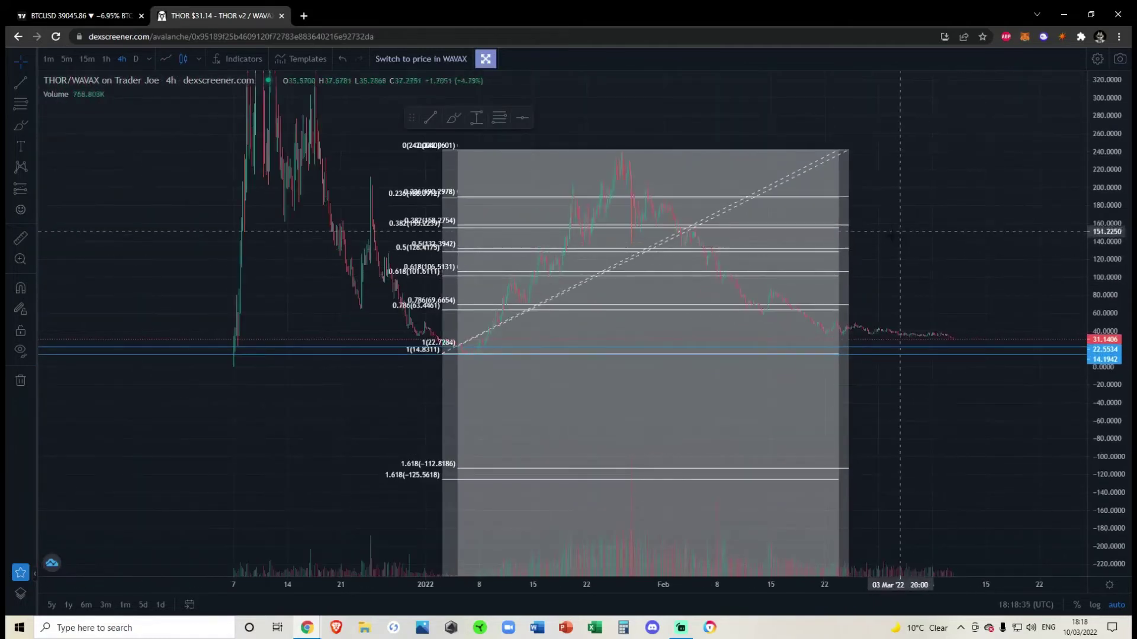
mouse_move(411, 118)
mouse_down()
mouse_move(796, 166)
mouse_move(904, 121)
mouse_move(911, 105)
mouse_up()
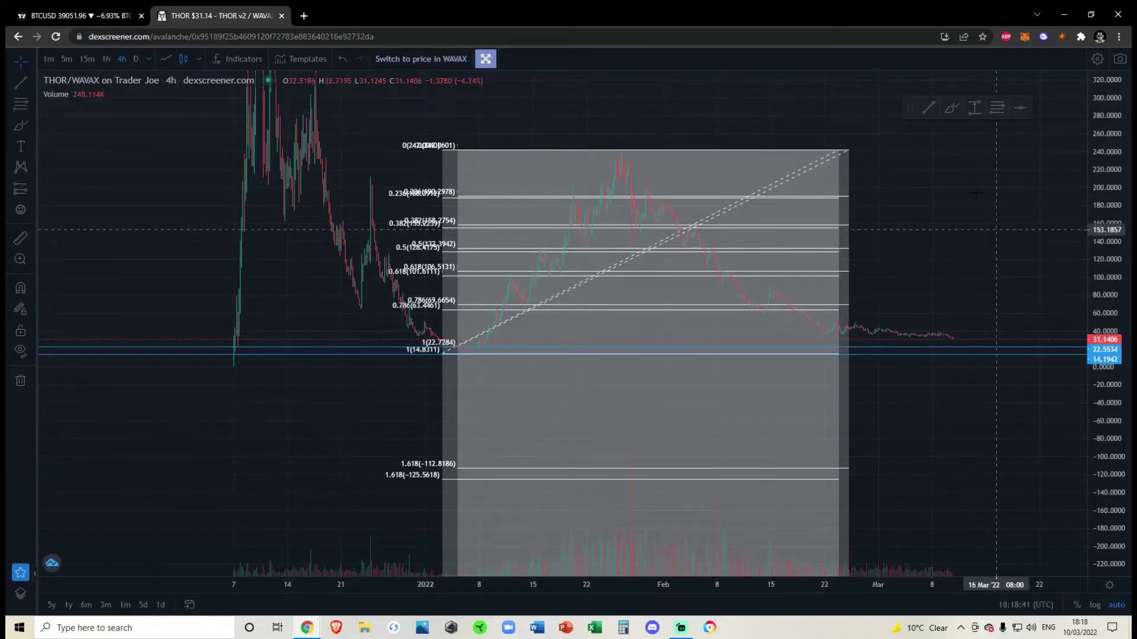
Measure the drop from the latest 10 March candle at about 30.81 to the upper support line at about 22.63 with a price range.
scroll(918, 252, up, 2)
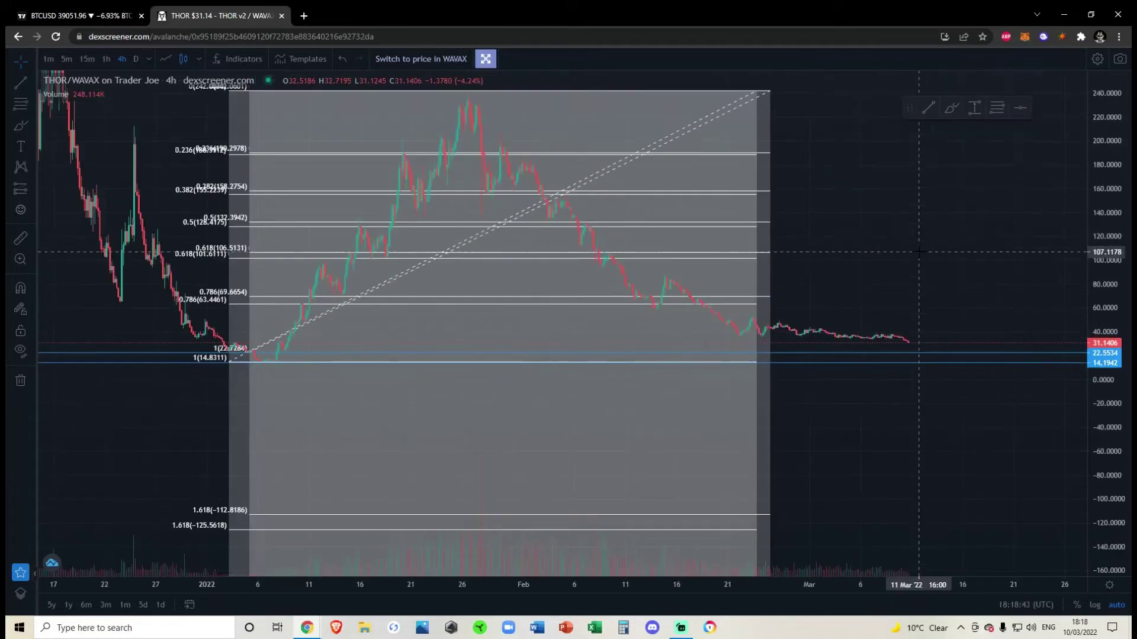
drag(919, 249, 928, 262)
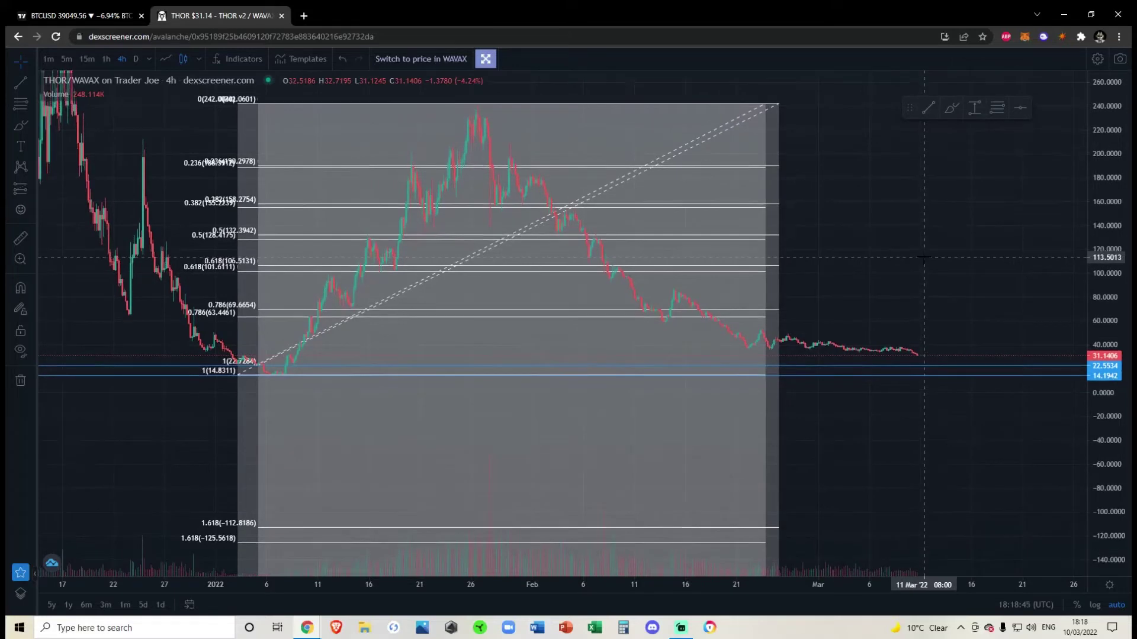
scroll(832, 350, down, 5)
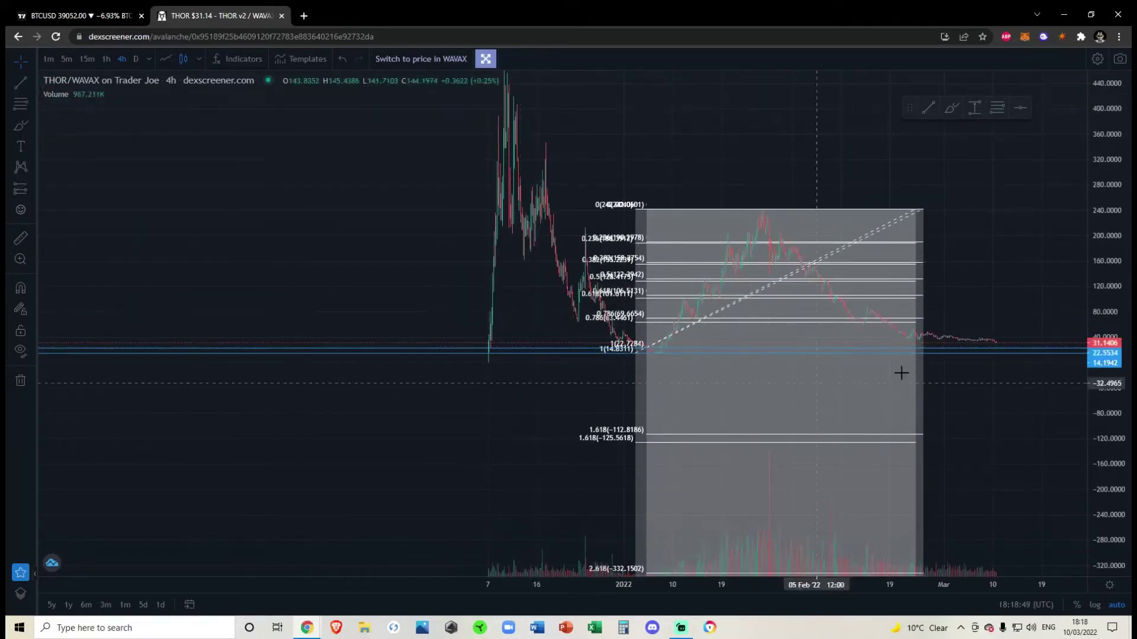
scroll(906, 370, up, 4)
scroll(914, 367, up, 2)
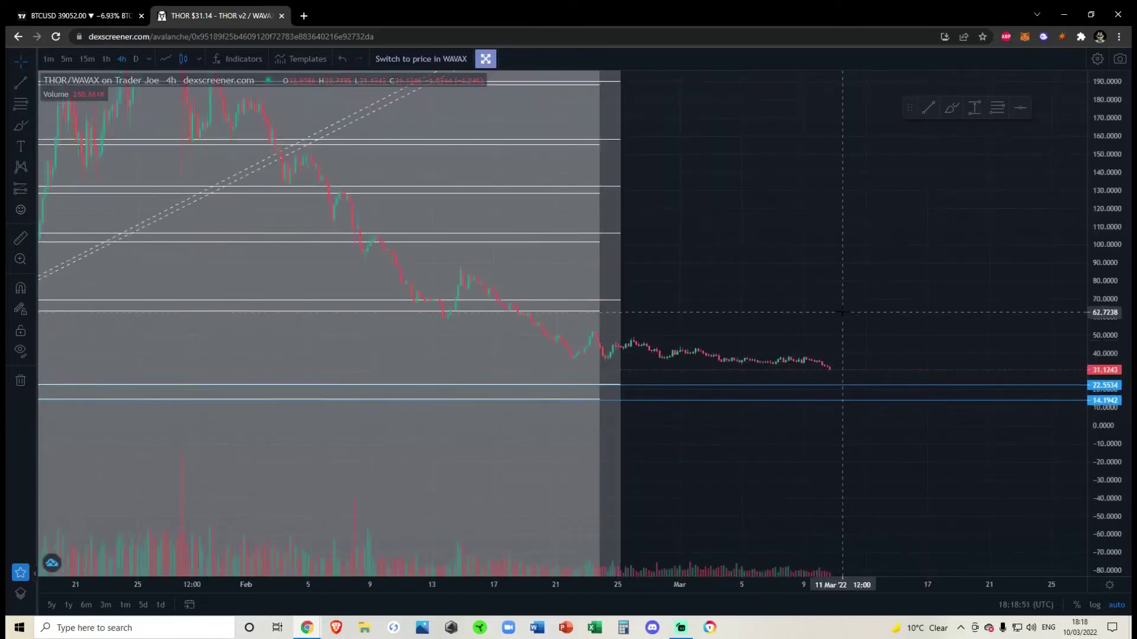
scroll(840, 311, up, 4)
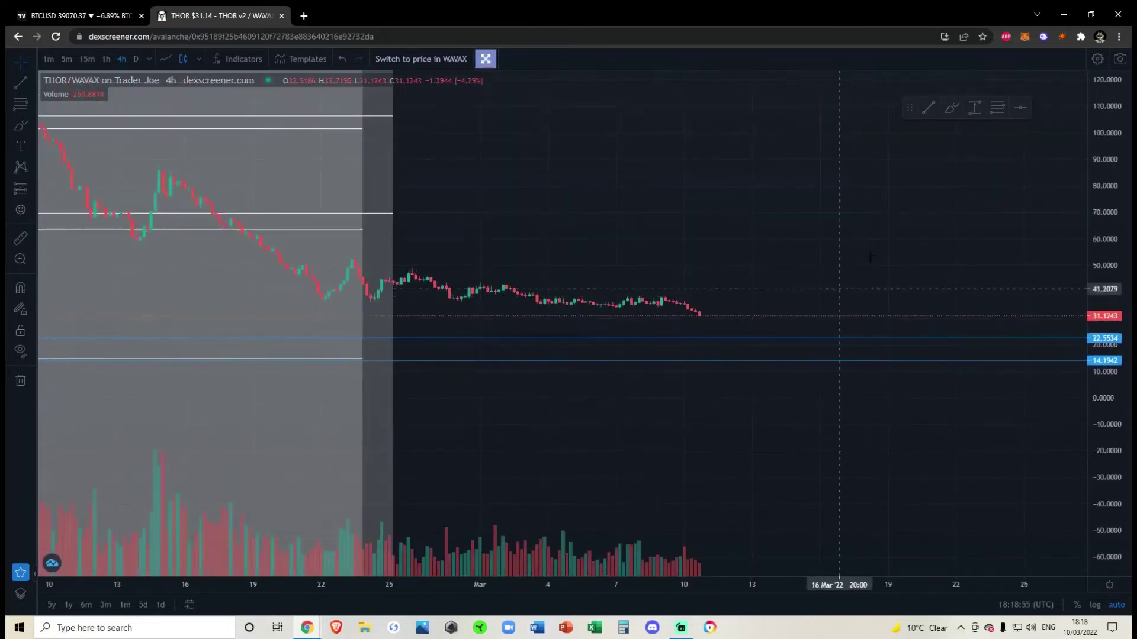
drag(851, 325, 713, 275)
click(30, 169)
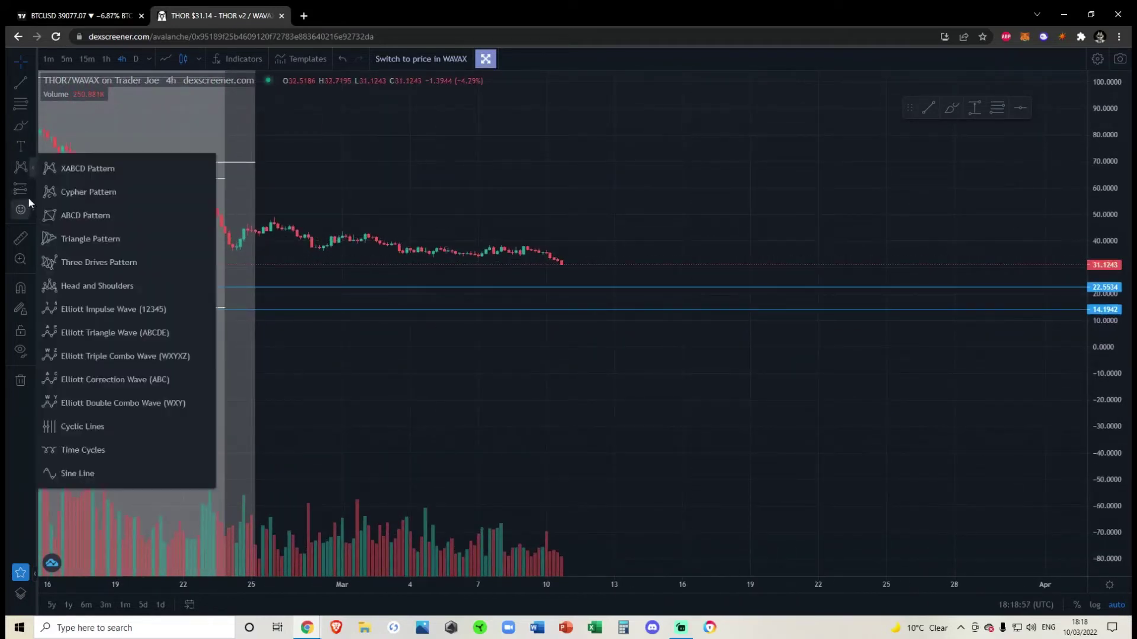
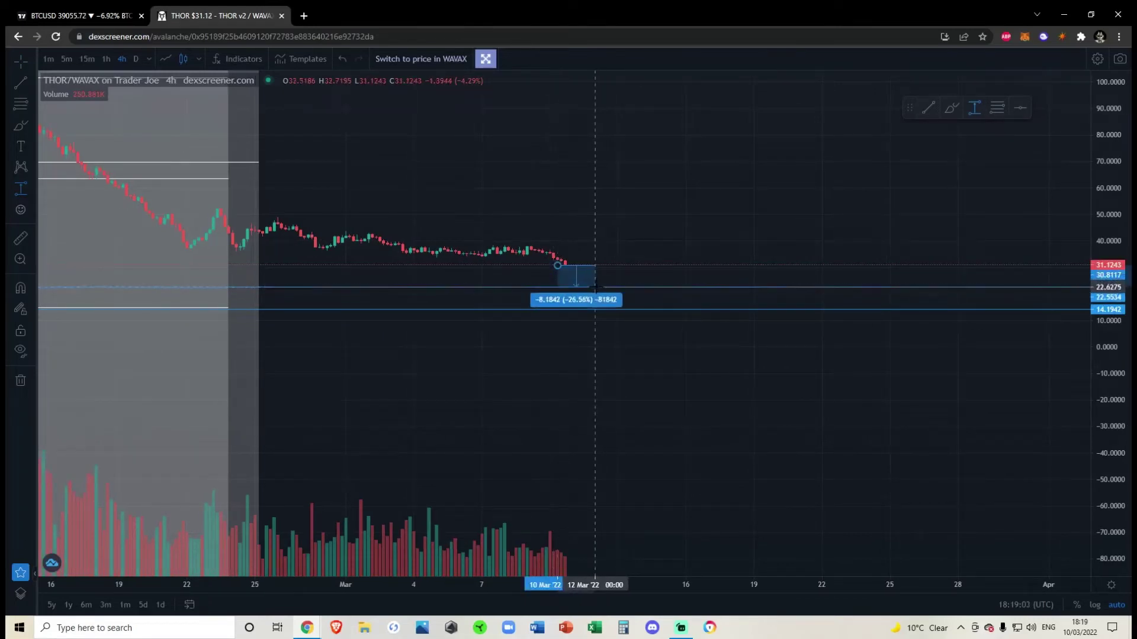
click(595, 287)
Adjust the price range to span from the upper support line at about 22.50 down to the lower one at about 14.24.
scroll(553, 304, down, 5)
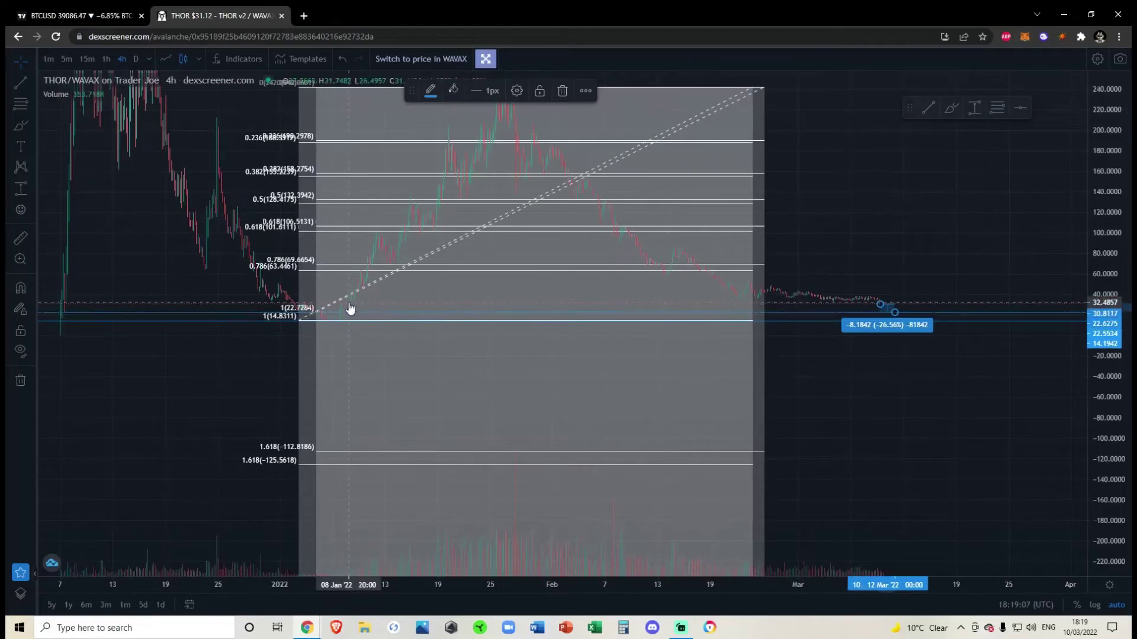
scroll(350, 307, up, 5)
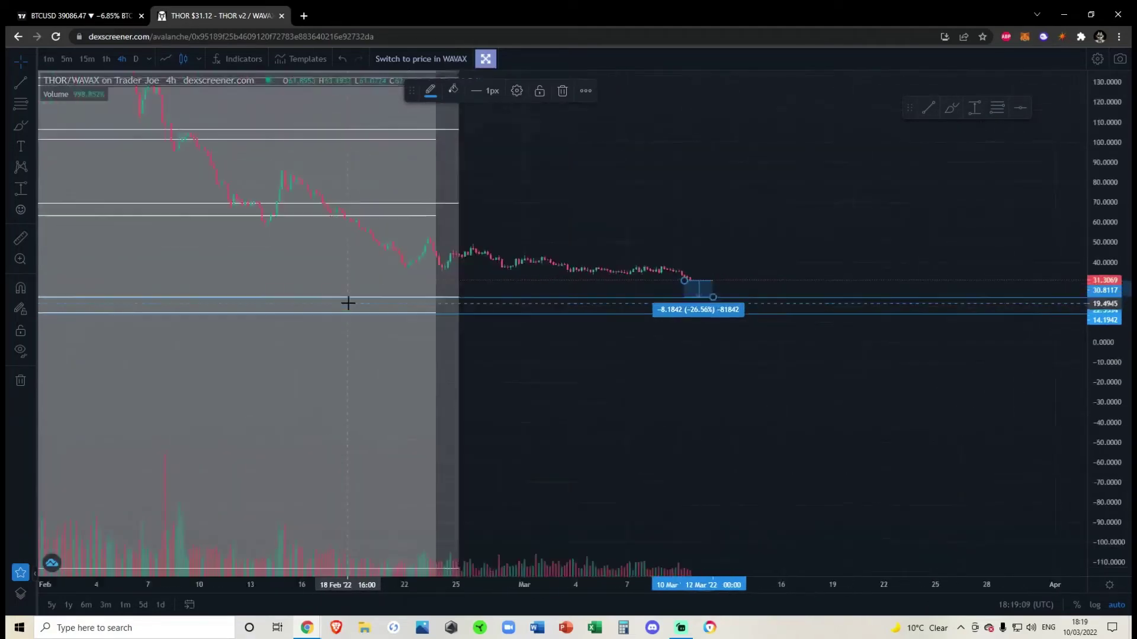
drag(561, 307, 917, 236)
scroll(651, 295, down, 3)
scroll(589, 299, down, 3)
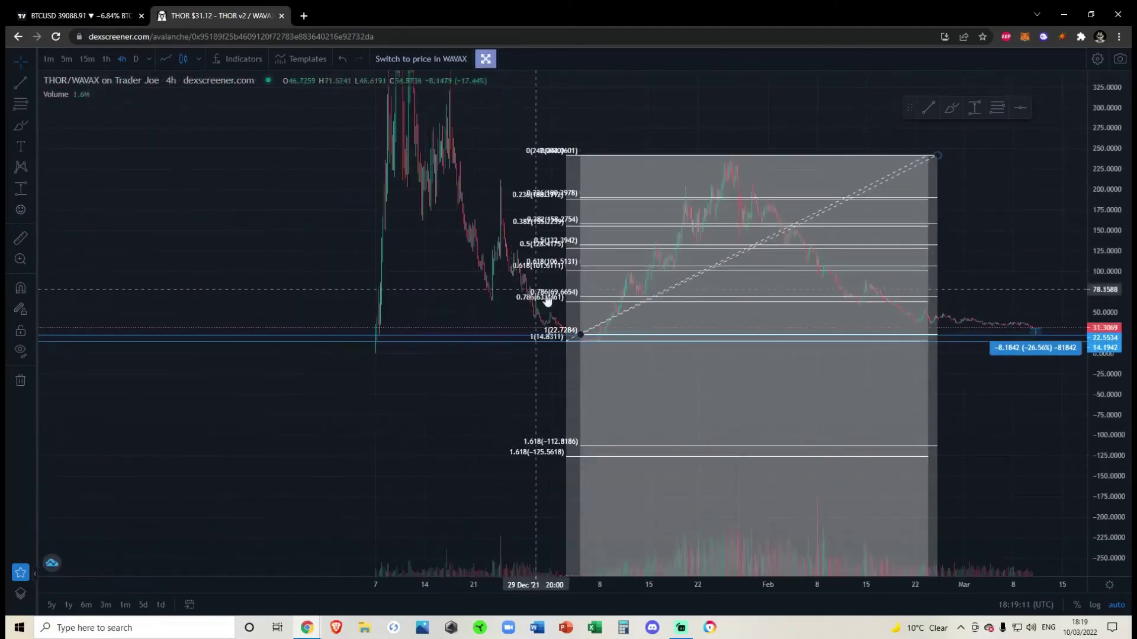
scroll(708, 329, up, 6)
drag(890, 278, 690, 293)
scroll(686, 293, up, 3)
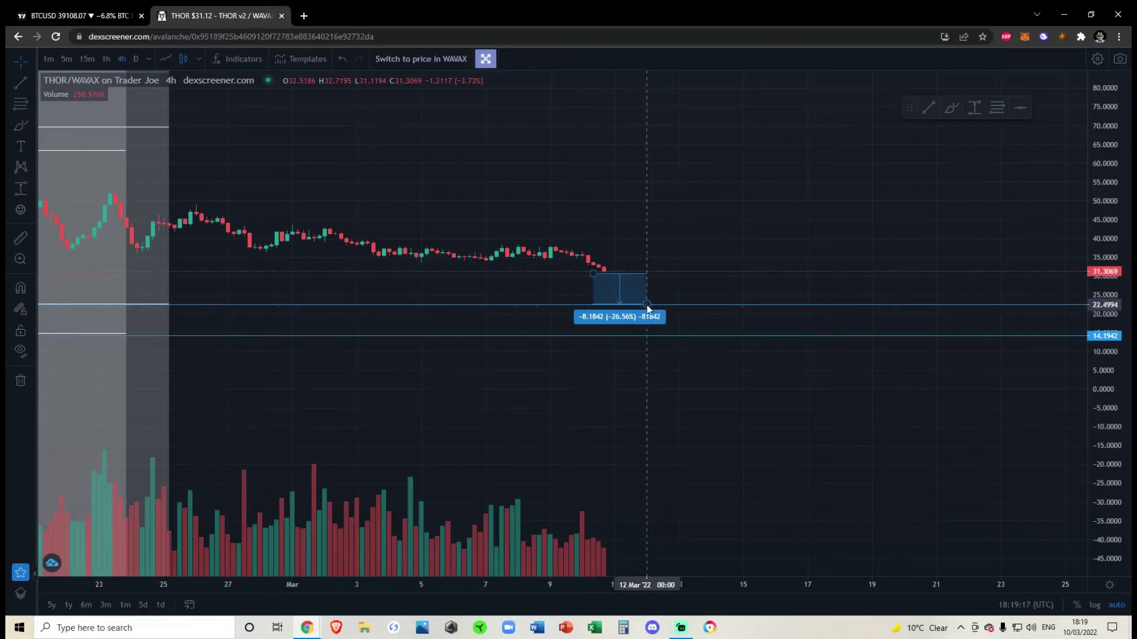
click(662, 336)
drag(592, 274, 582, 306)
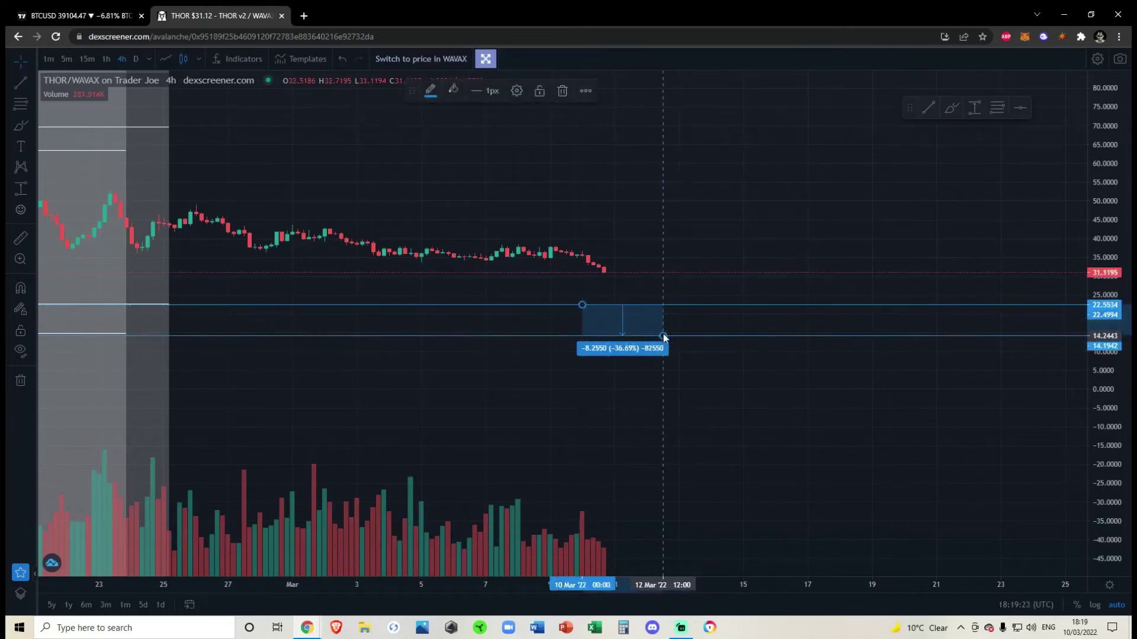
Examine the price range between the two support lines against the latest candles, the early January low and the whole price history.
scroll(659, 334, down, 3)
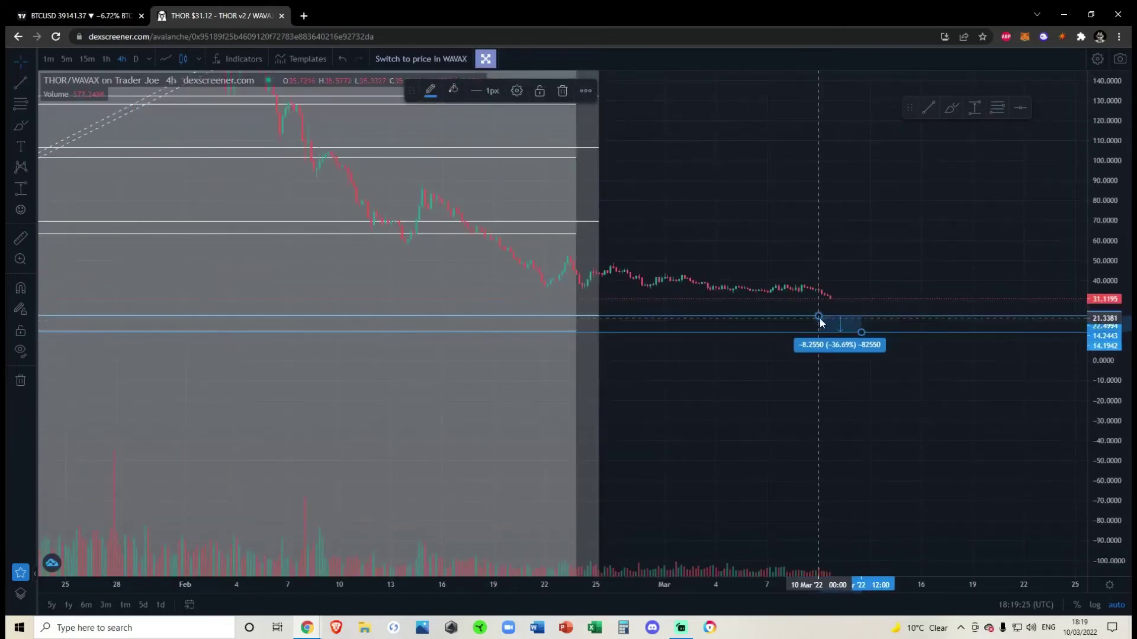
scroll(869, 309, up, 5)
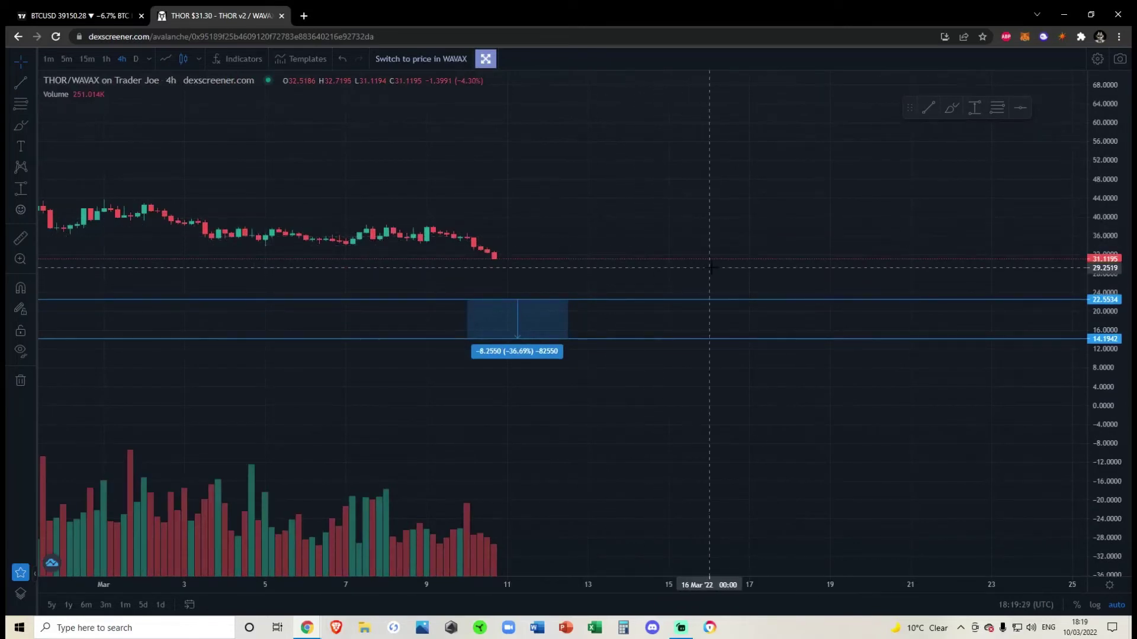
scroll(711, 264, down, 2)
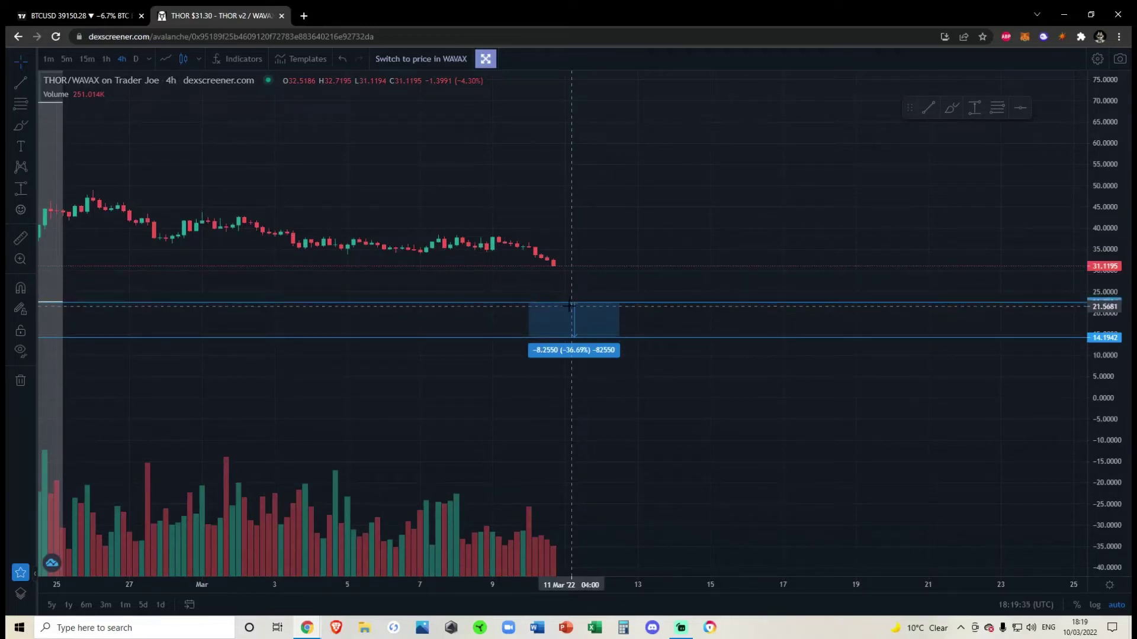
scroll(604, 314, down, 5)
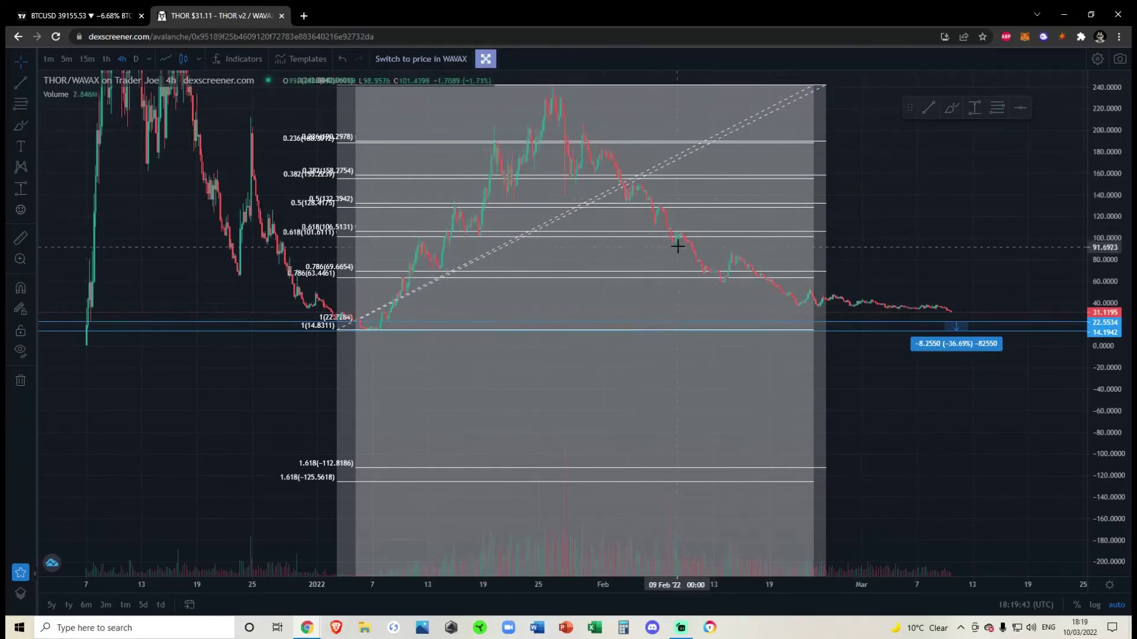
scroll(900, 325, up, 3)
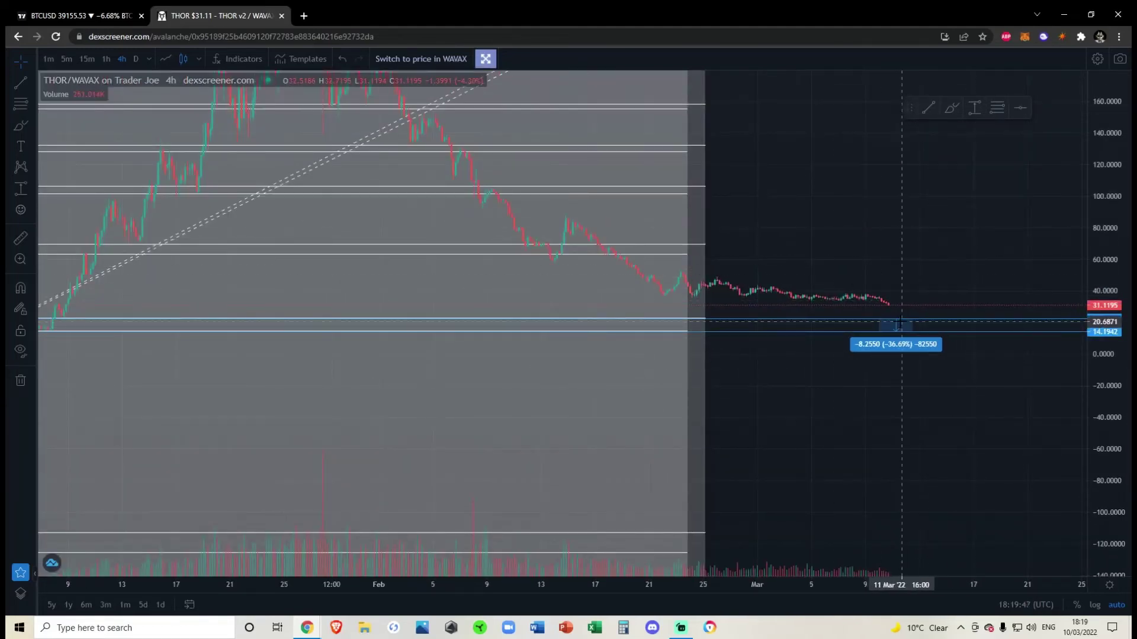
scroll(898, 324, up, 5)
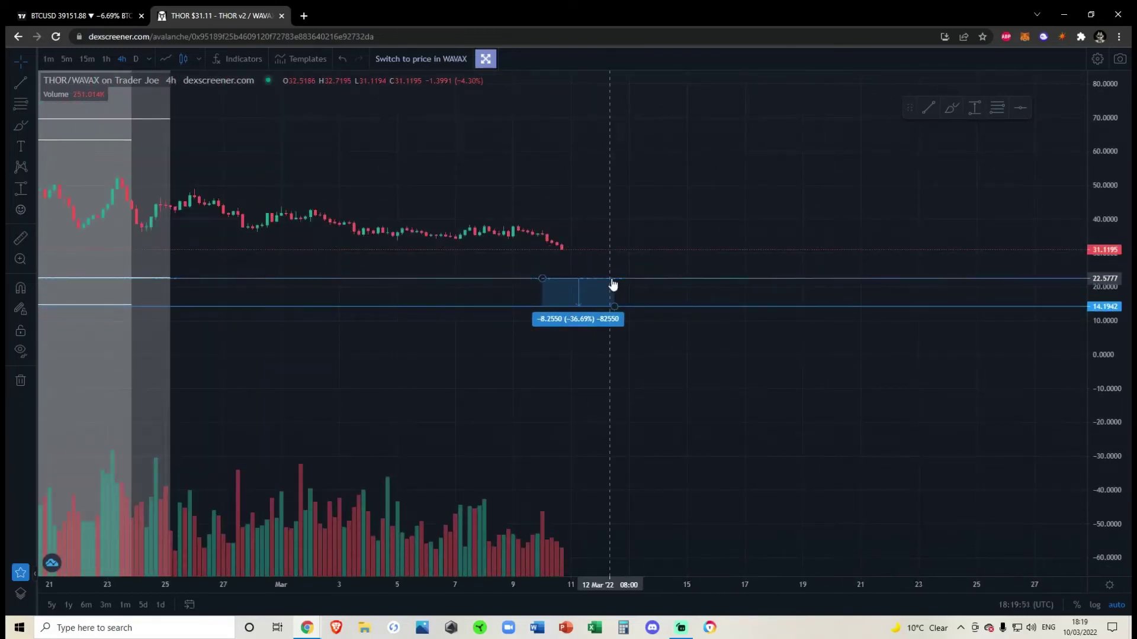
scroll(613, 284, down, 10)
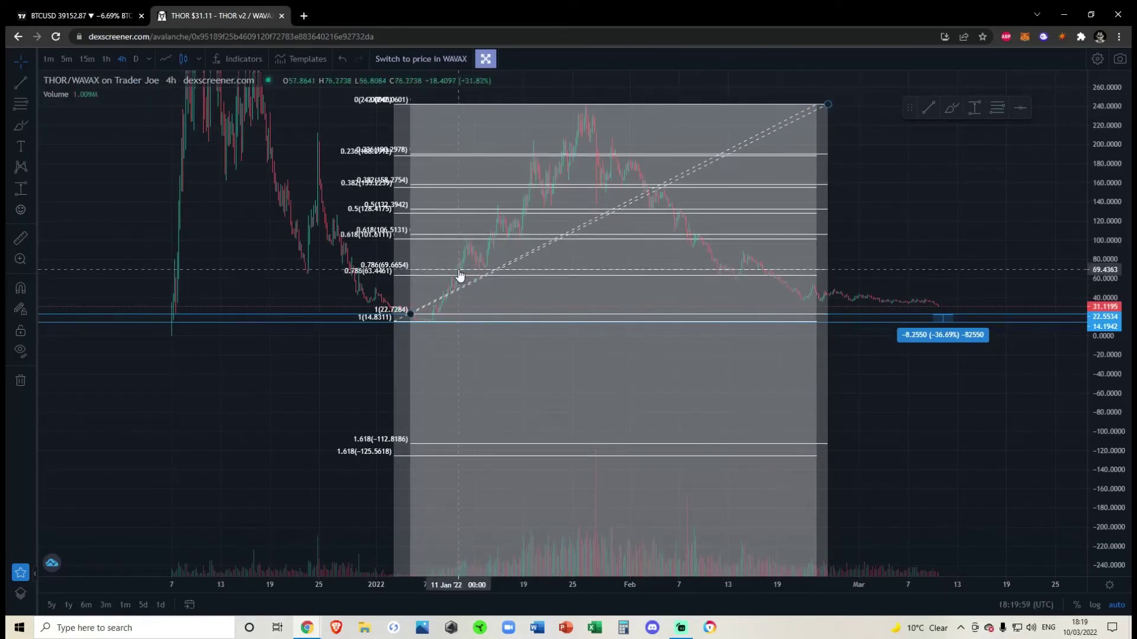
scroll(923, 296, up, 5)
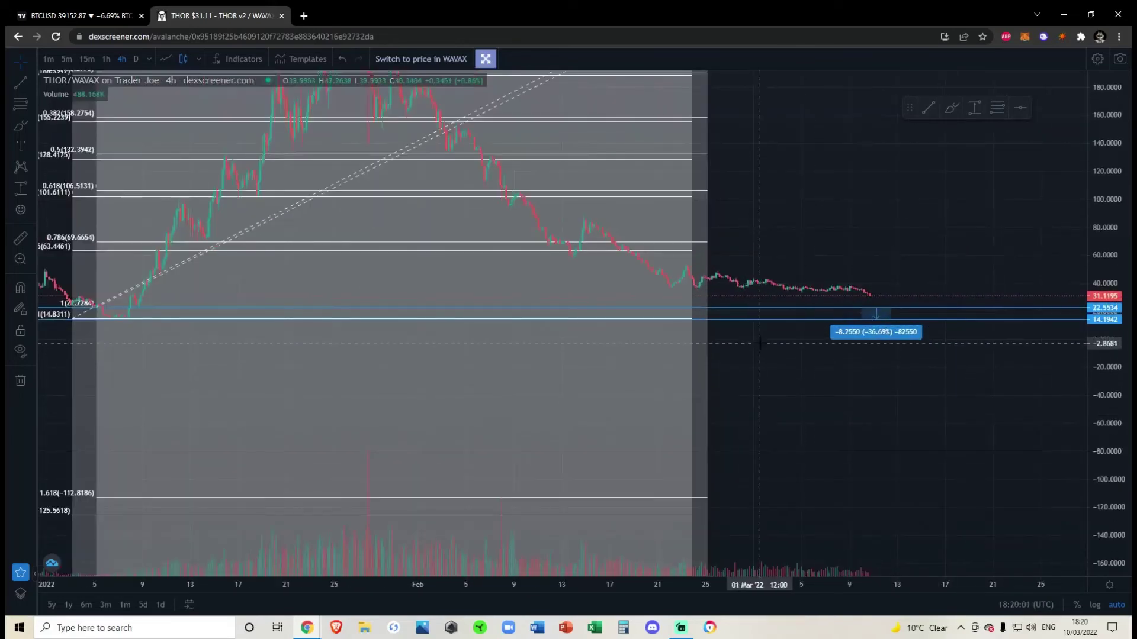
Try a Fibonacci retracement from the 21 February low at about 37.21 up to about 53.07, and delete it.
drag(669, 231, 828, 267)
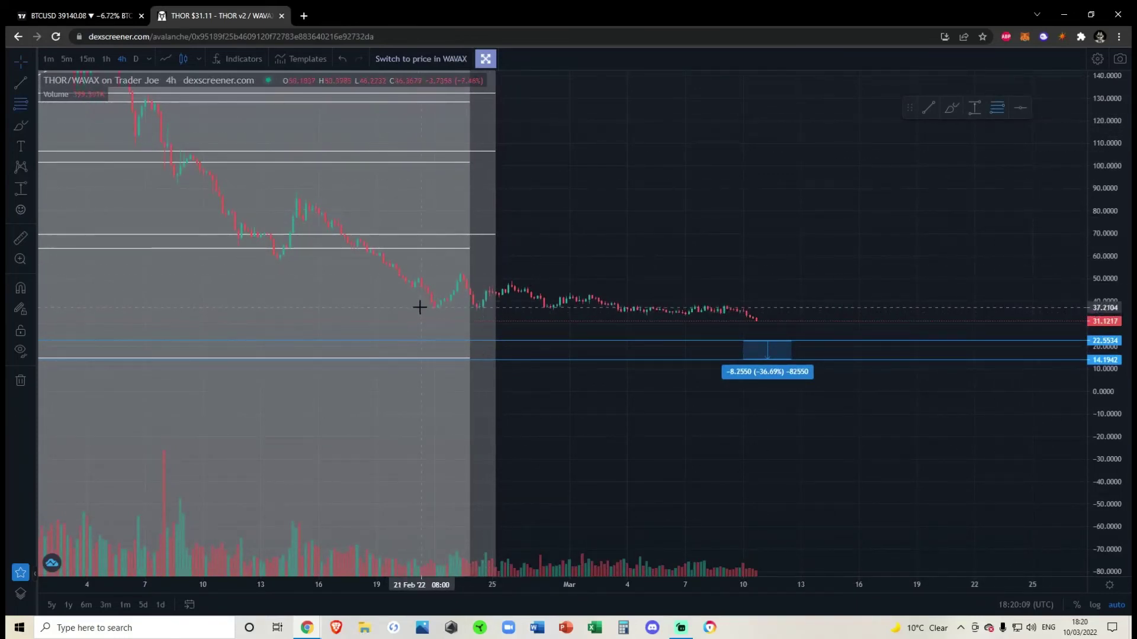
drag(420, 307, 579, 271)
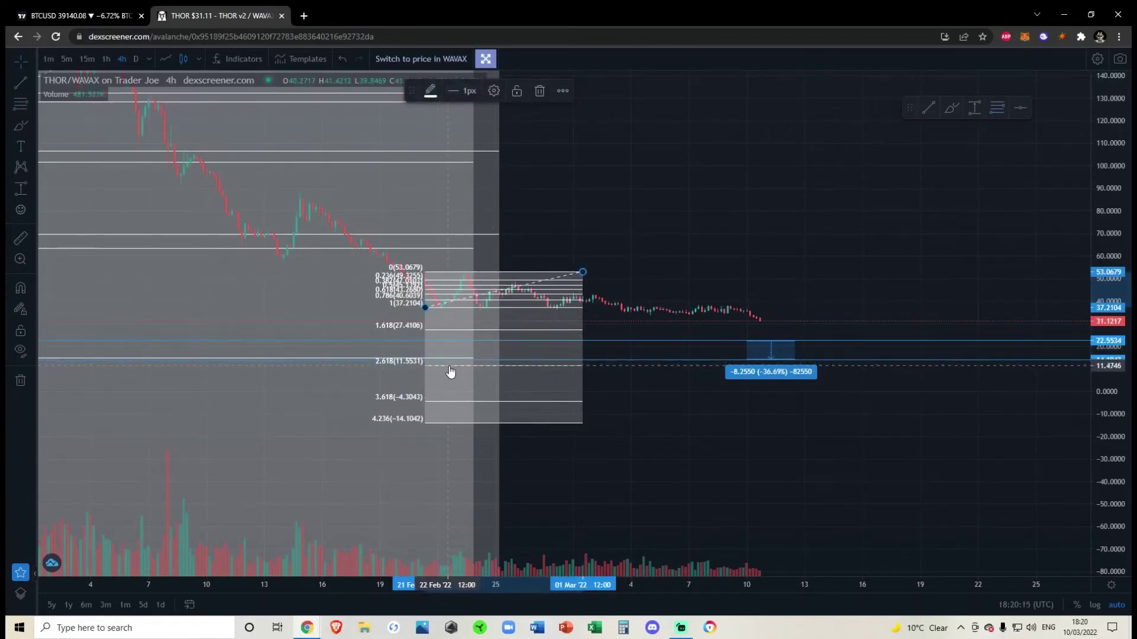
key(Delete)
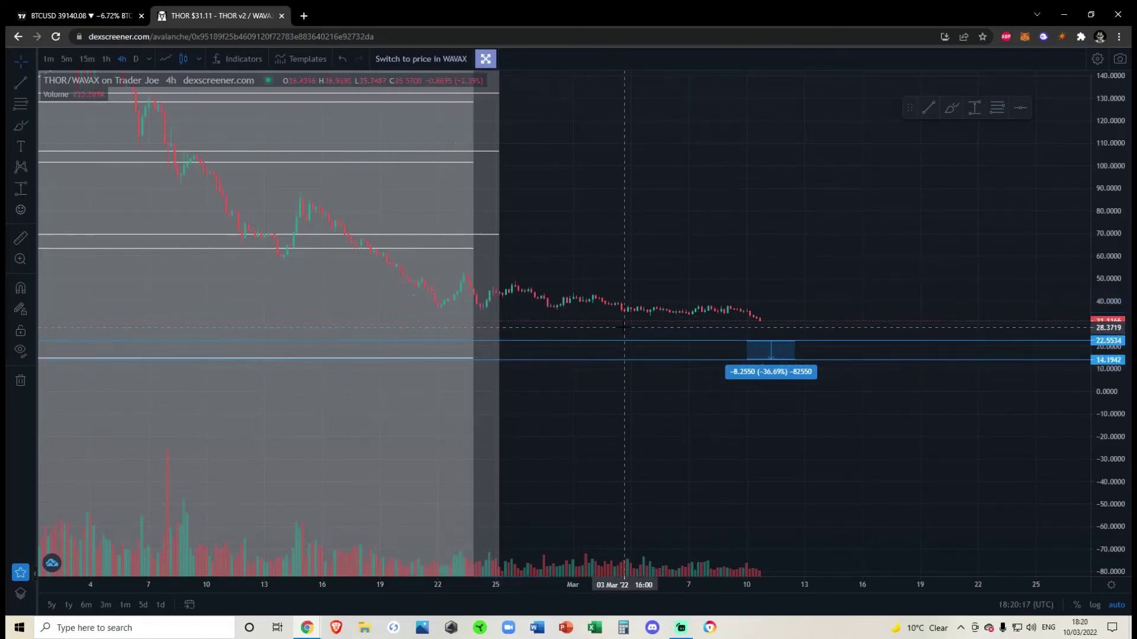
Compare the late February lows and the latest March candles with the two support lines and the overall price history.
drag(682, 263, 620, 273)
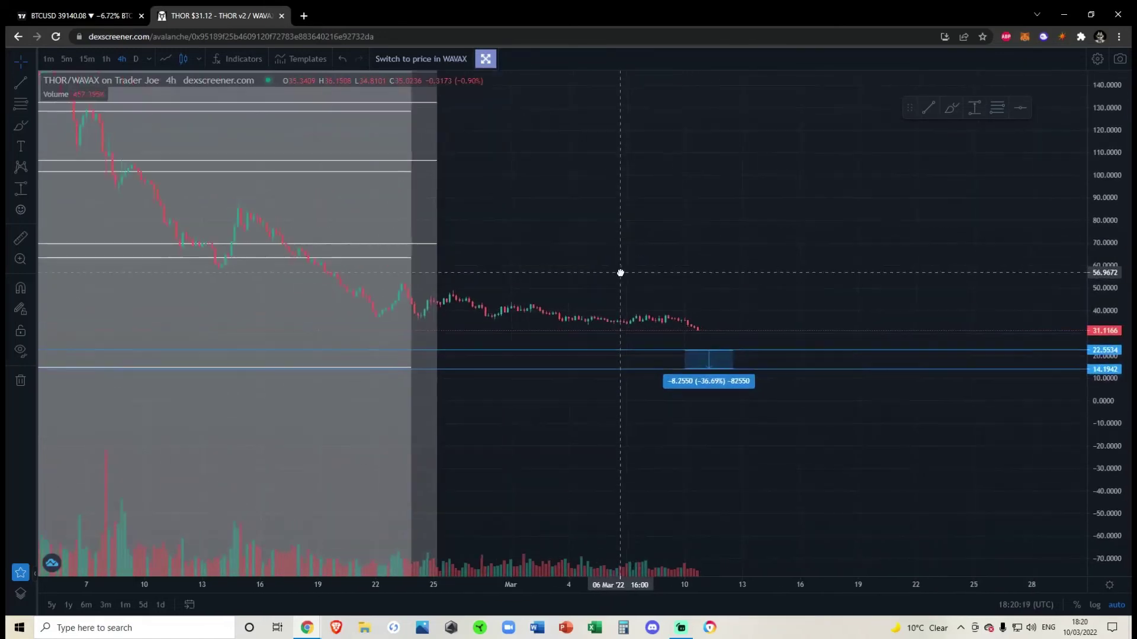
scroll(617, 332, down, 3)
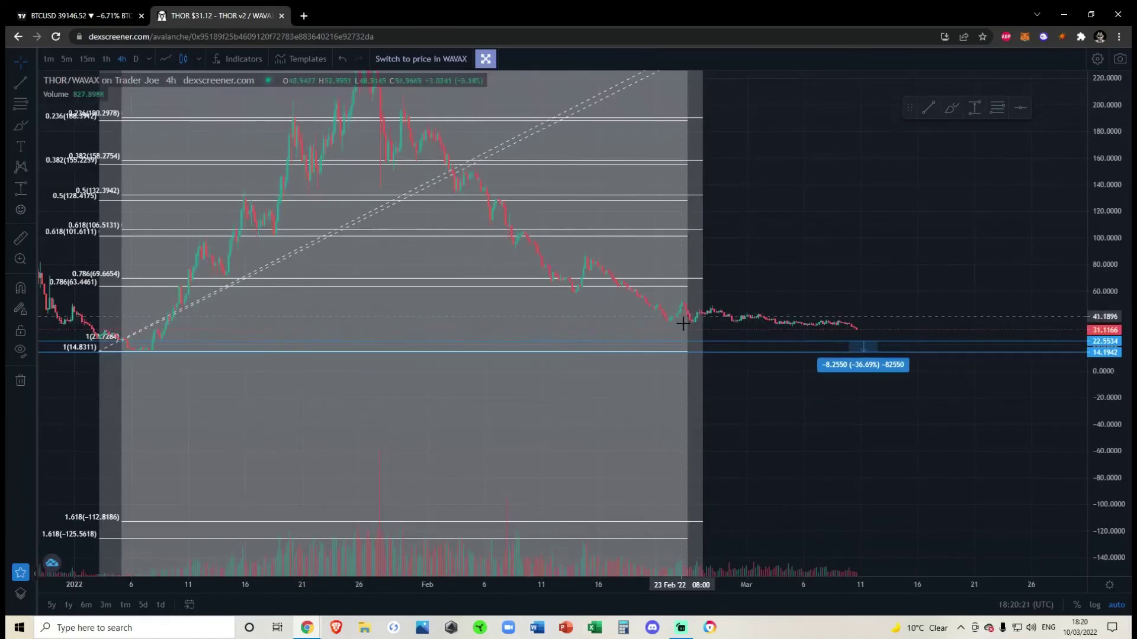
scroll(683, 323, up, 2)
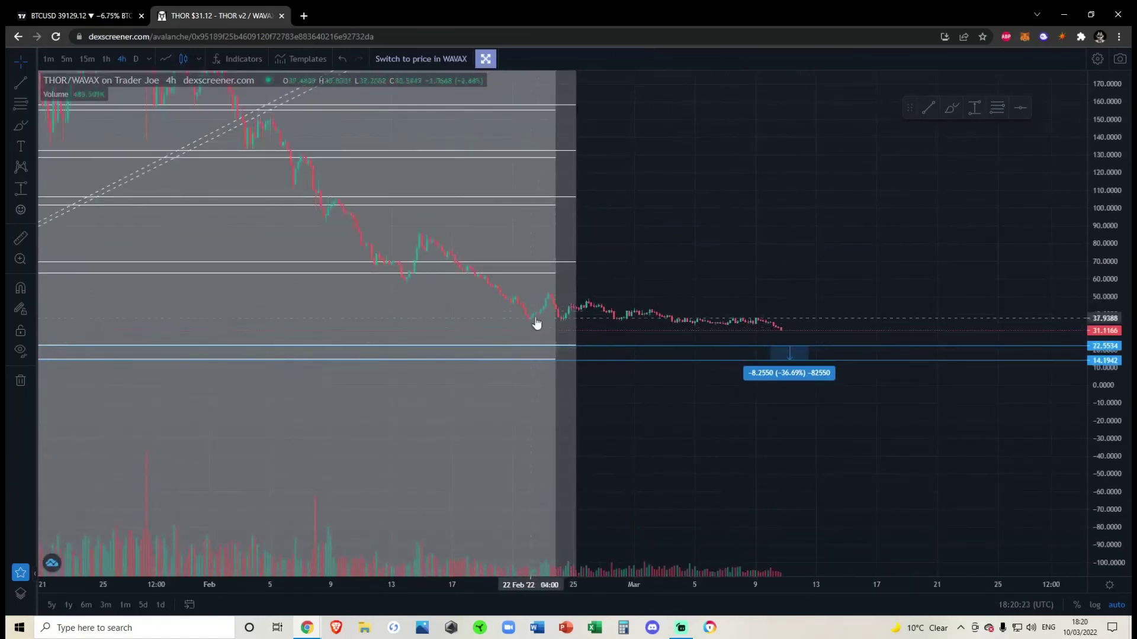
scroll(746, 350, up, 2)
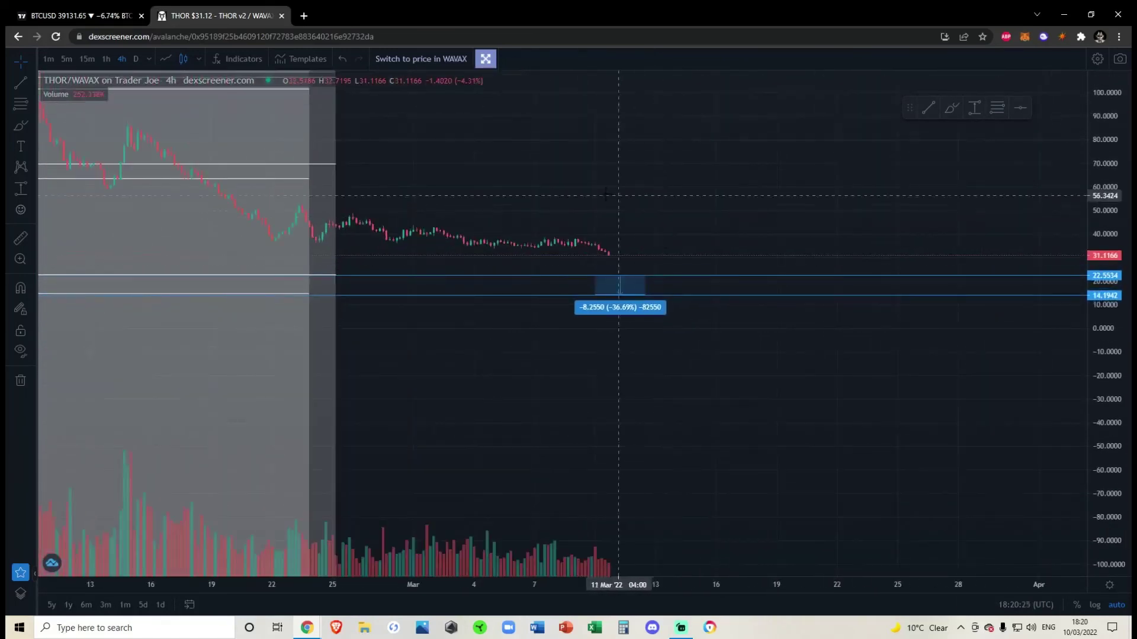
scroll(606, 196, up, 3)
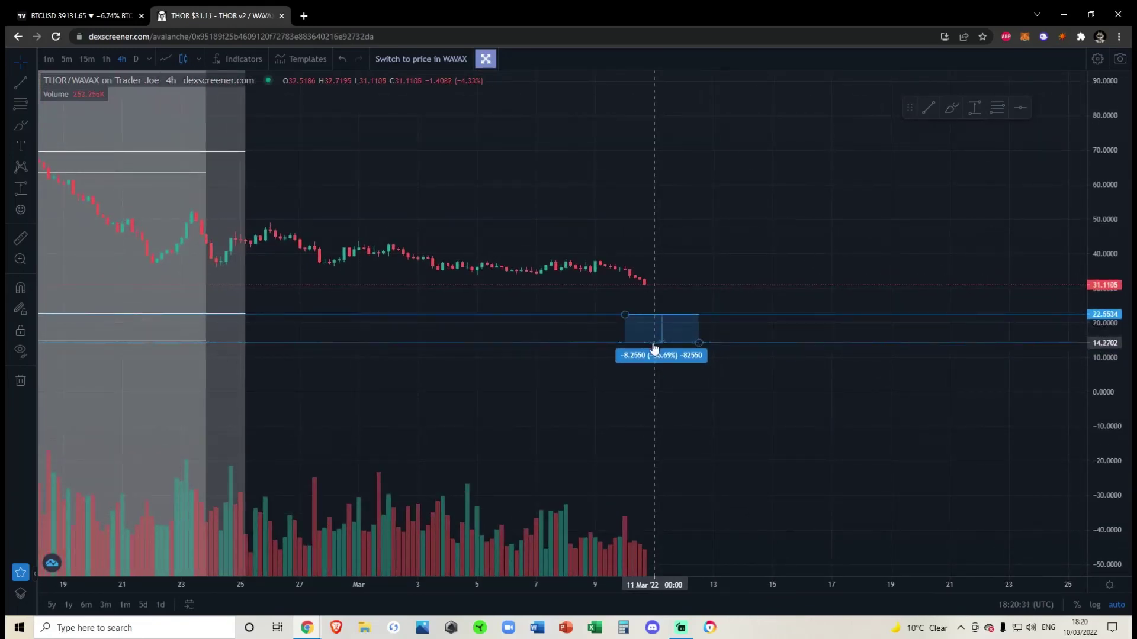
scroll(654, 349, down, 5)
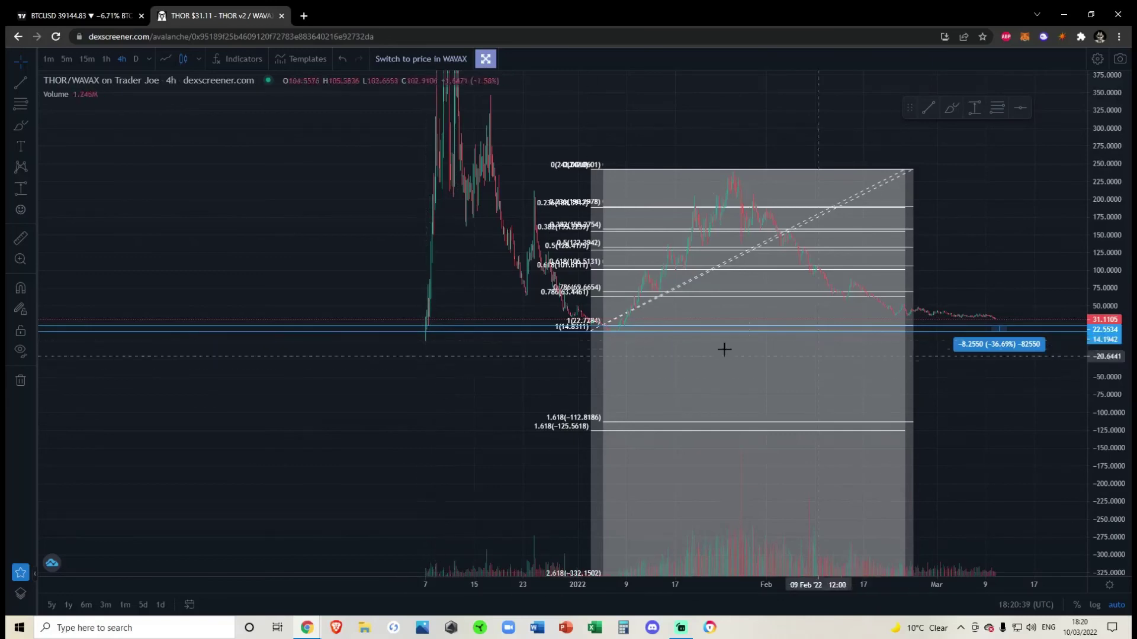
scroll(788, 332, up, 5)
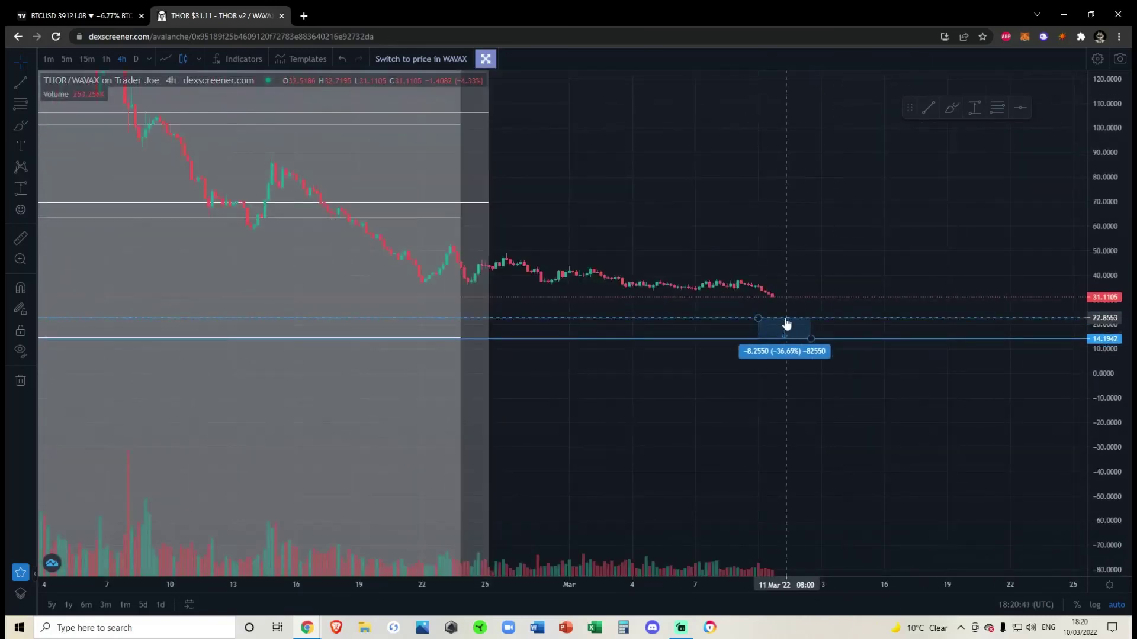
scroll(770, 259, down, 5)
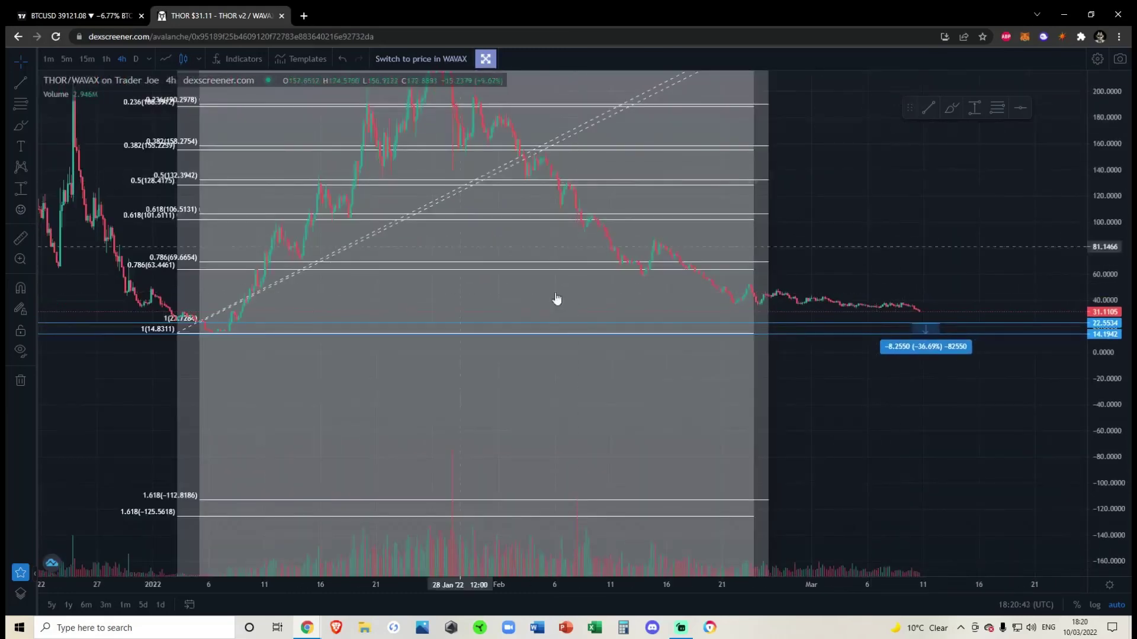
scroll(728, 261, down, 2)
drag(946, 241, 824, 269)
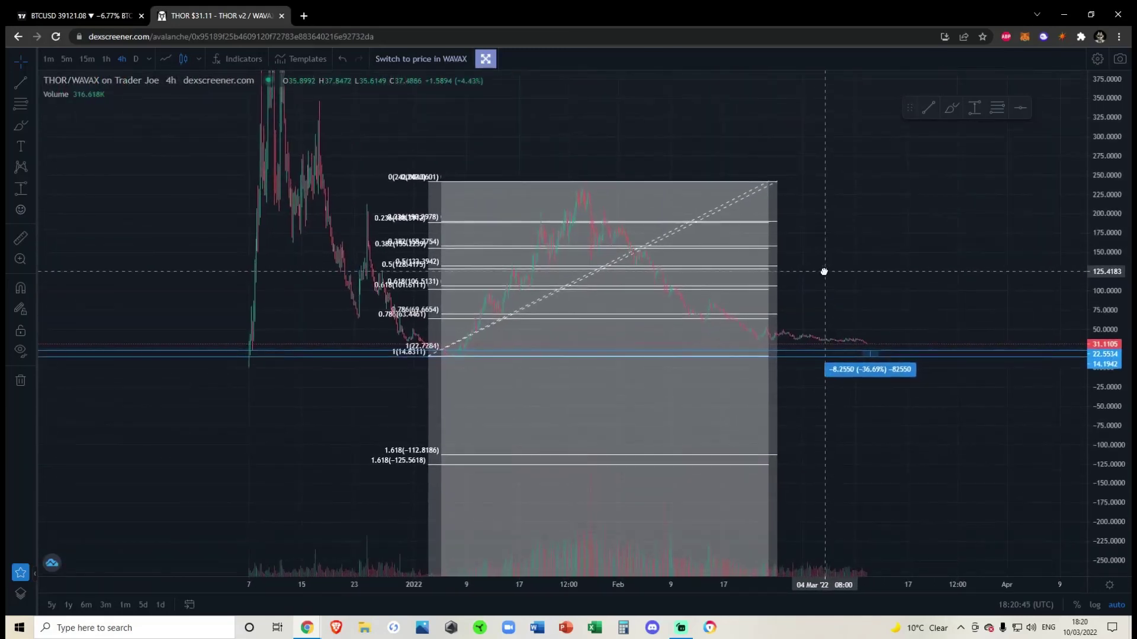
scroll(906, 307, up, 2)
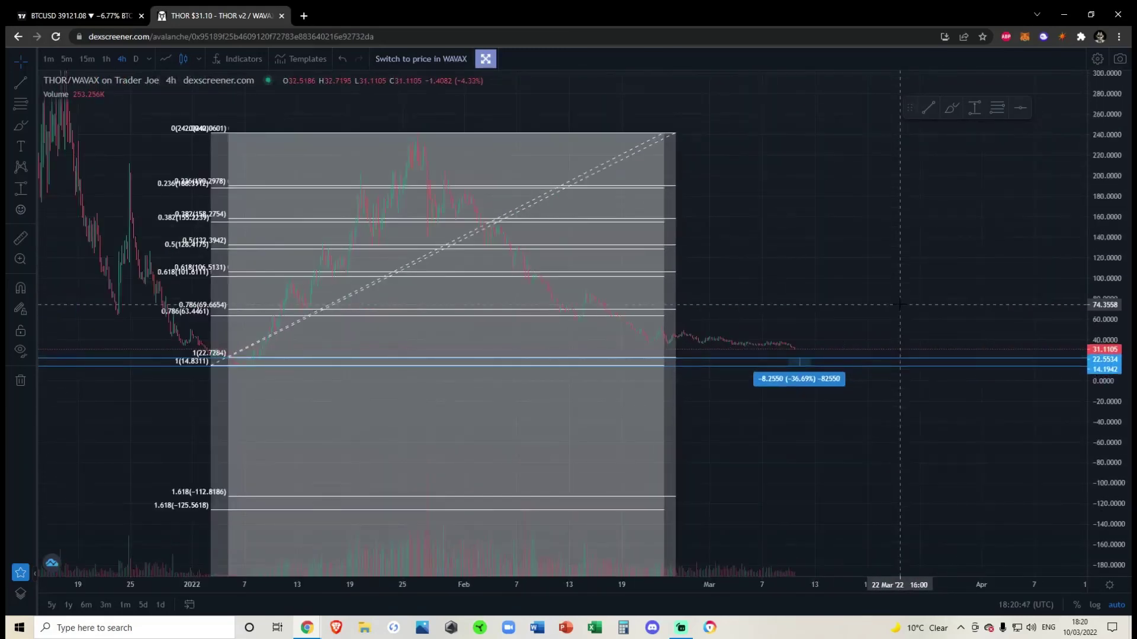